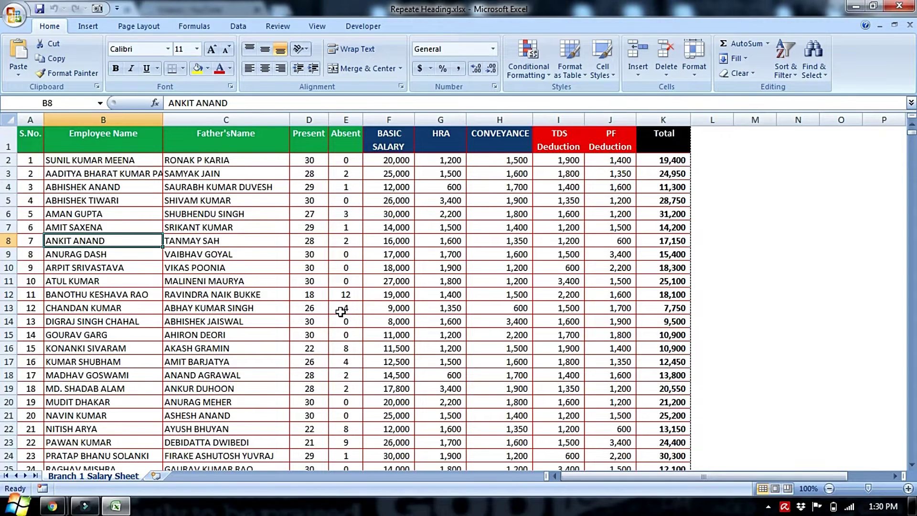
Scroll through the salary data down to the Total row 5502 and back to the top
scroll(340, 312, "down", 2)
scroll(325, 352, "up", 2)
left_click(610, 361)
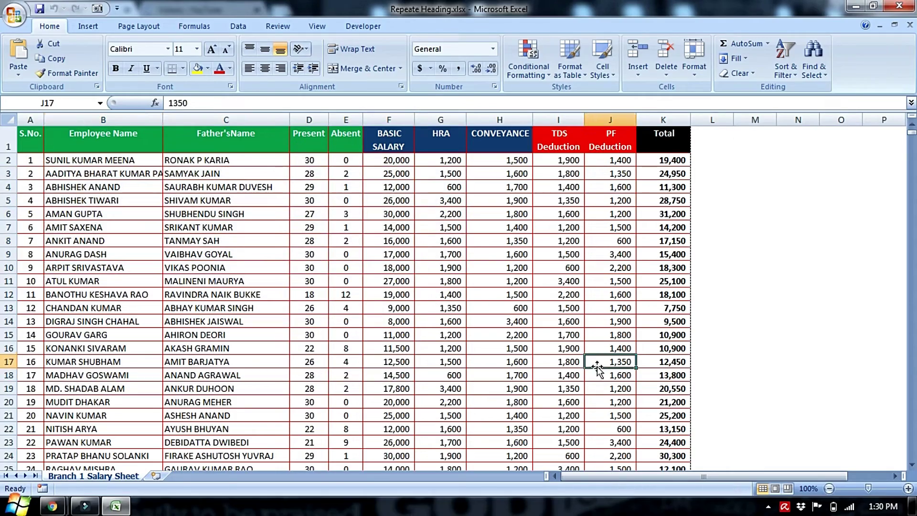
left_click_drag(911, 129, 908, 473)
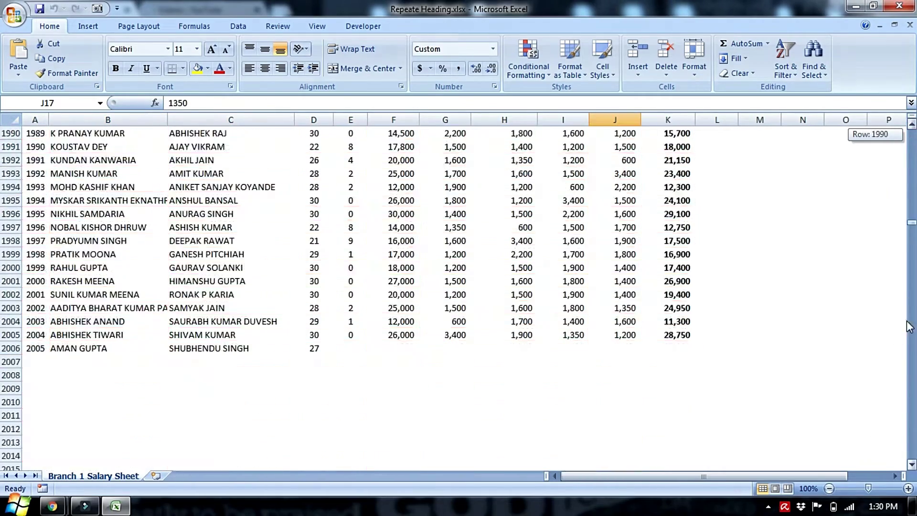
scroll(220, 442, "down", 1)
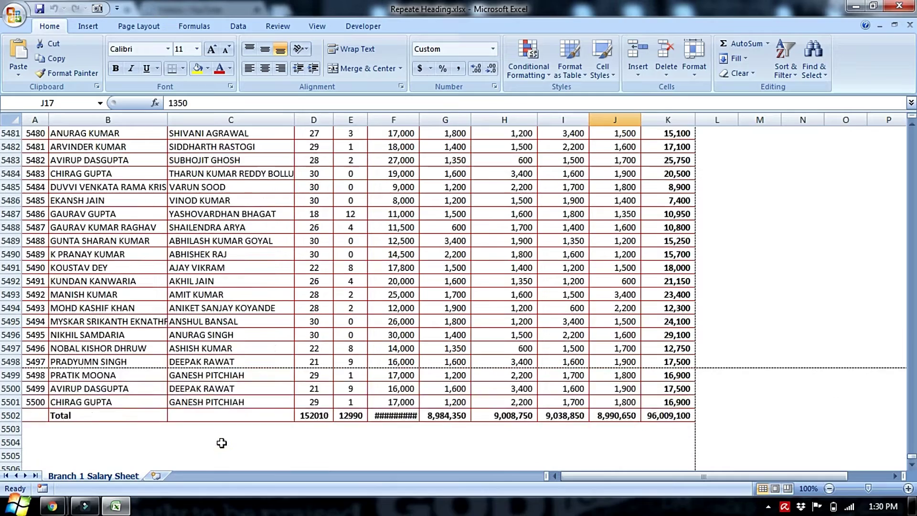
scroll(225, 406, "down", 1)
left_click(233, 351)
left_click_drag(911, 456, 912, 126)
Select heading row A1:K1, deselect it, then bring up the Office menu
left_click(501, 308)
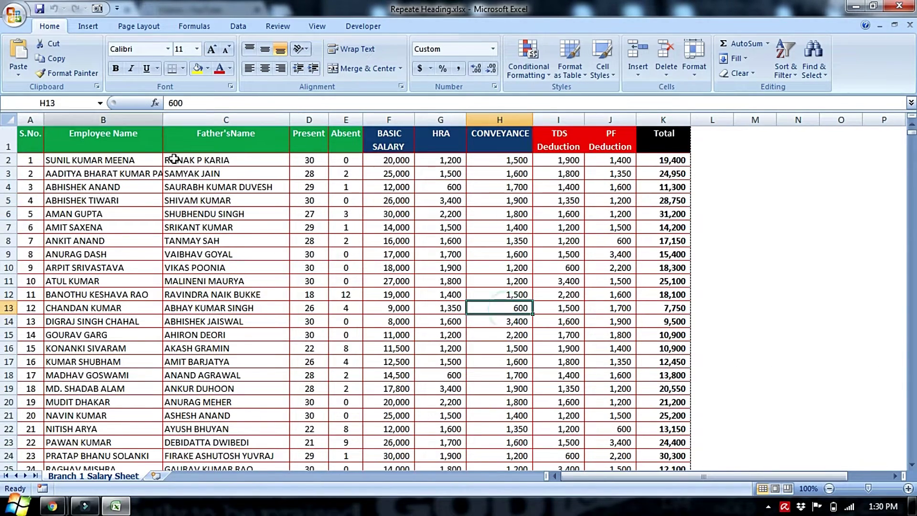
left_click_drag(33, 147, 664, 141)
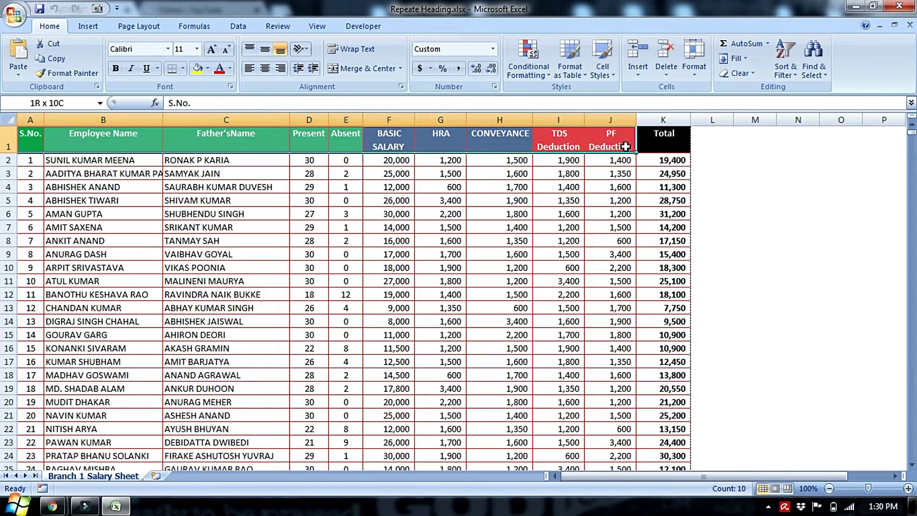
left_click(364, 241)
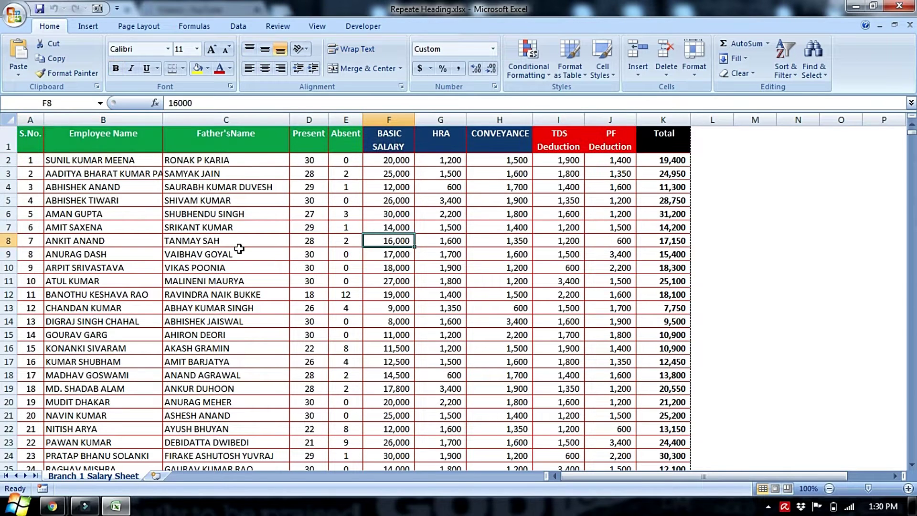
left_click(14, 17)
mouse_move(47, 194)
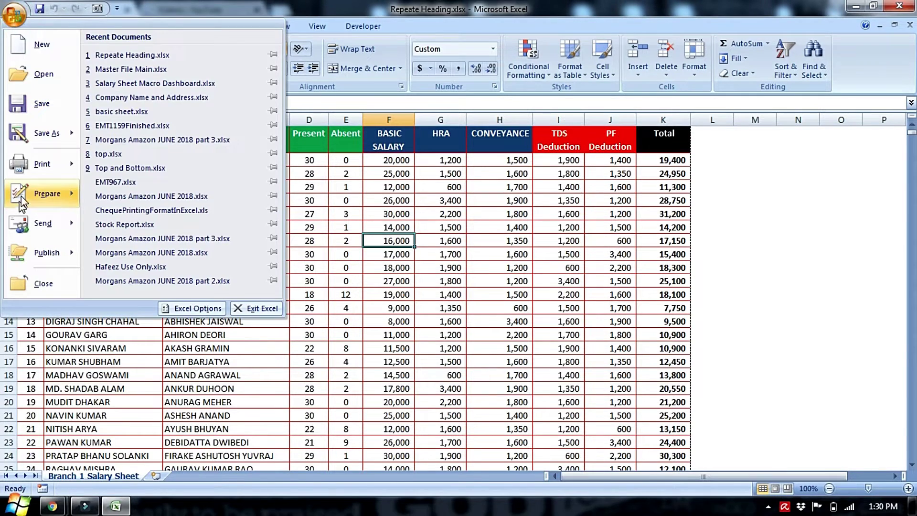
Open Print Preview and page through, zooming on page 8 to see no heading row
mouse_move(41, 165)
left_click(186, 139)
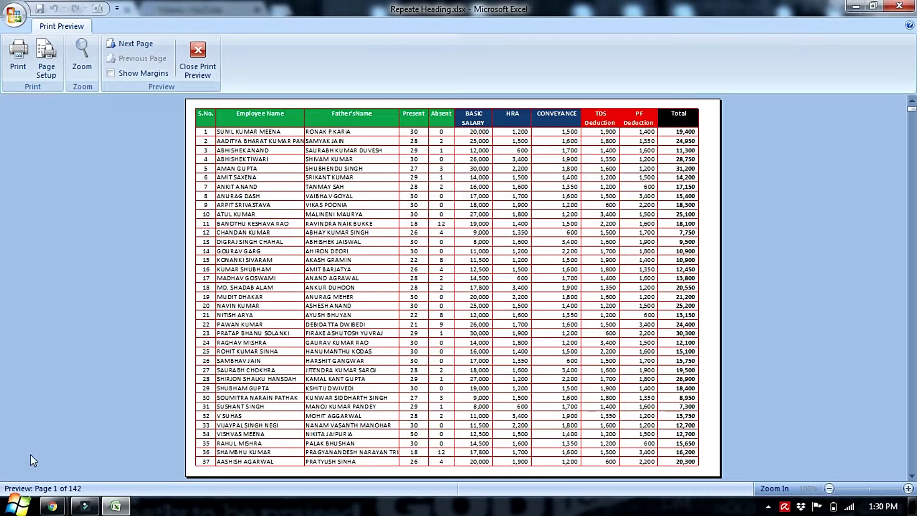
scroll(1, 409, "down", 1)
scroll(2, 410, "down", 1)
scroll(1, 410, "down", 3)
scroll(1, 408, "down", 2)
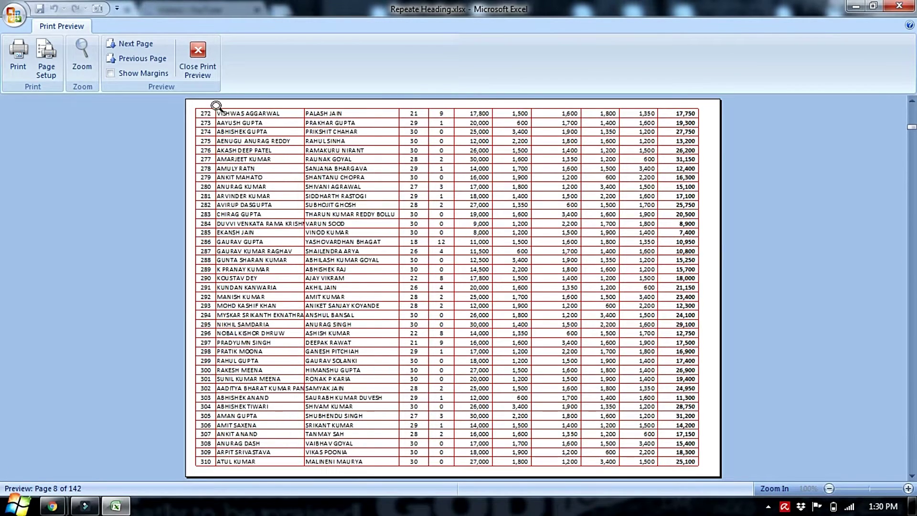
left_click(292, 114)
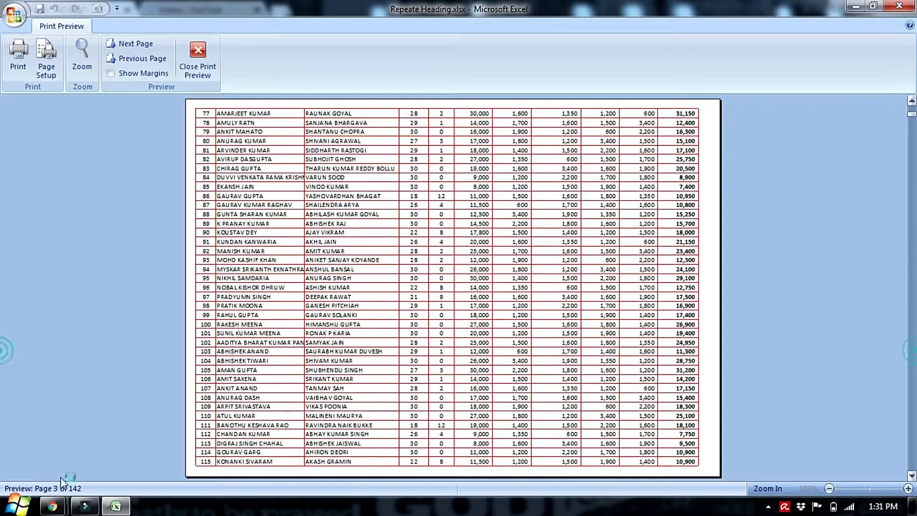
left_click(4, 334)
scroll(3, 344, "up", 5)
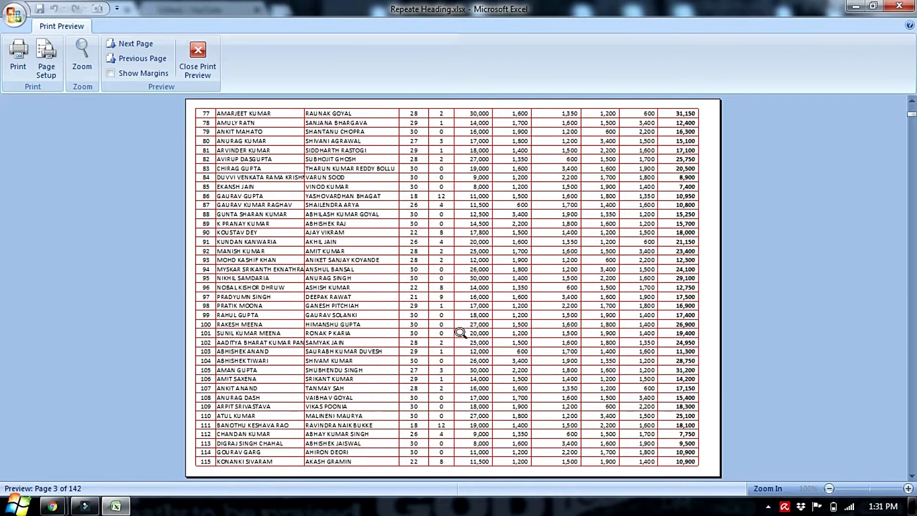
scroll(5, 301, "down", 2)
scroll(4, 301, "down", 1)
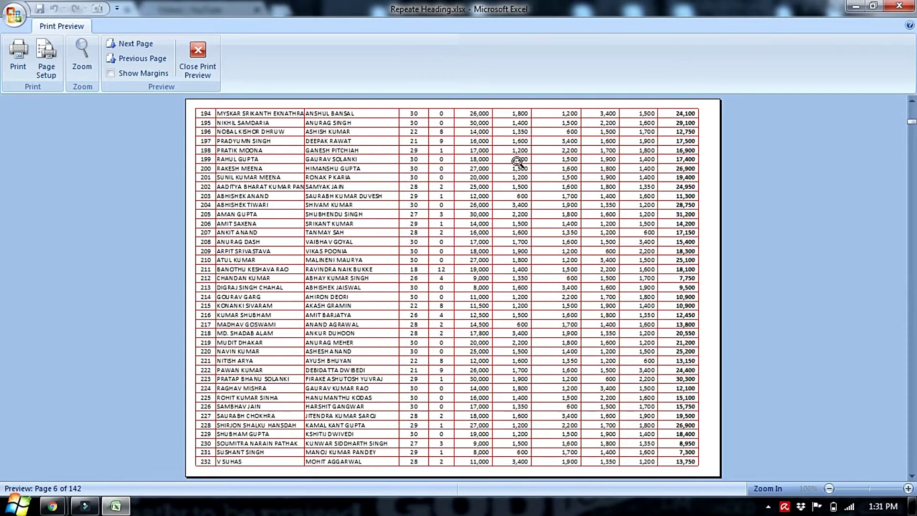
Zoom in on pages 6 and 2 to confirm missing headings, then close the preview
left_click(517, 162)
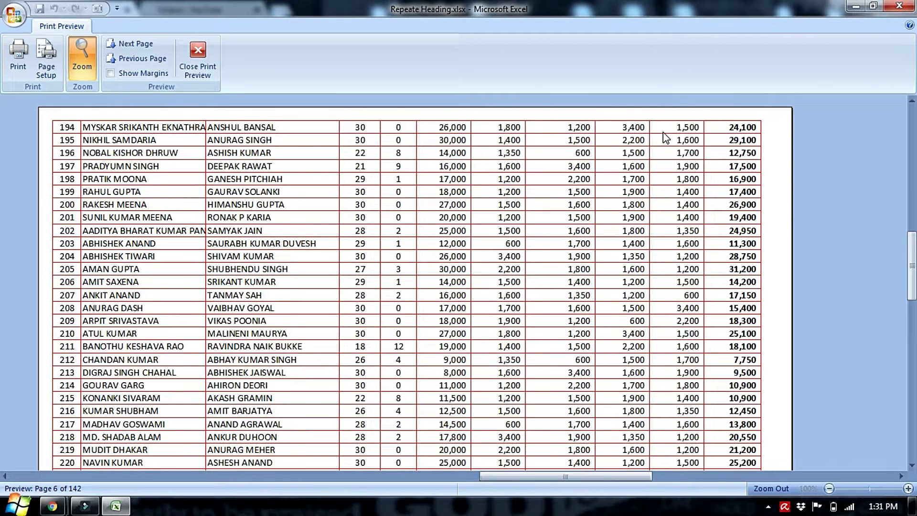
mouse_move(912, 245)
left_mouse_down()
mouse_move(912, 121)
mouse_move(912, 342)
left_mouse_up()
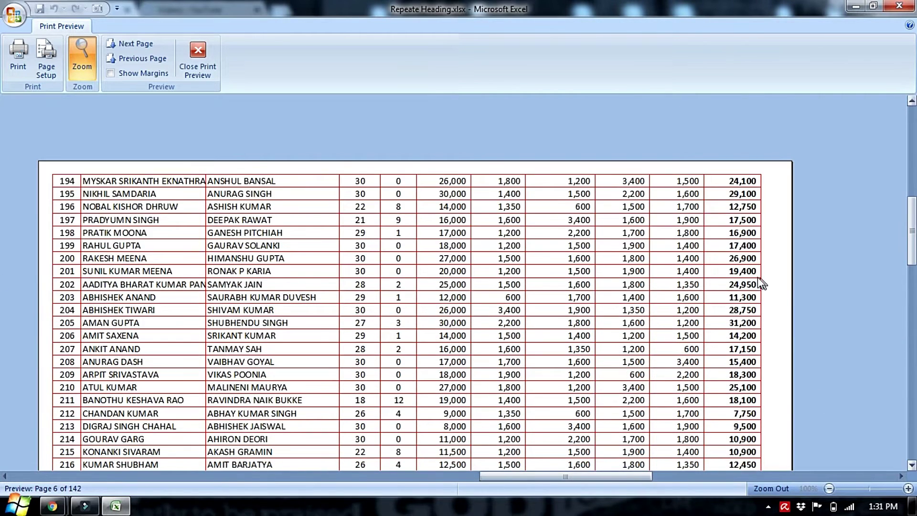
left_click(761, 283)
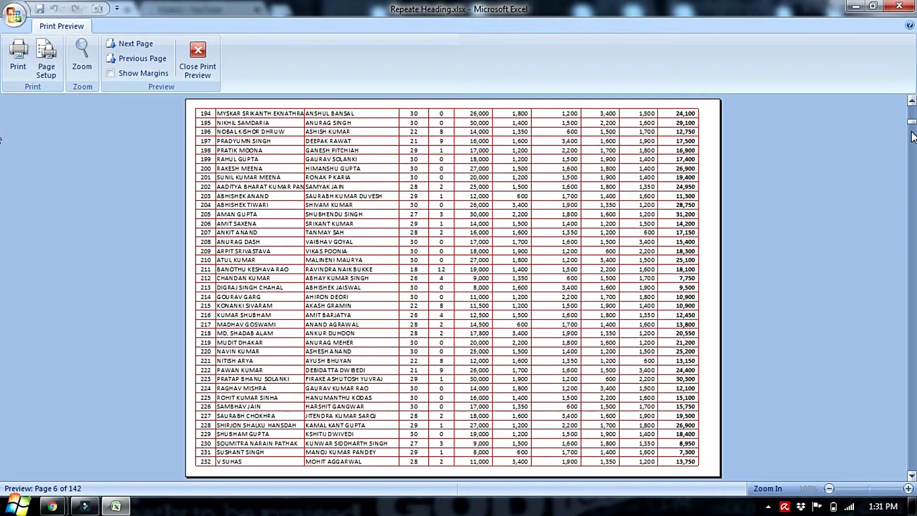
left_click_drag(912, 122, 912, 107)
left_click(506, 277)
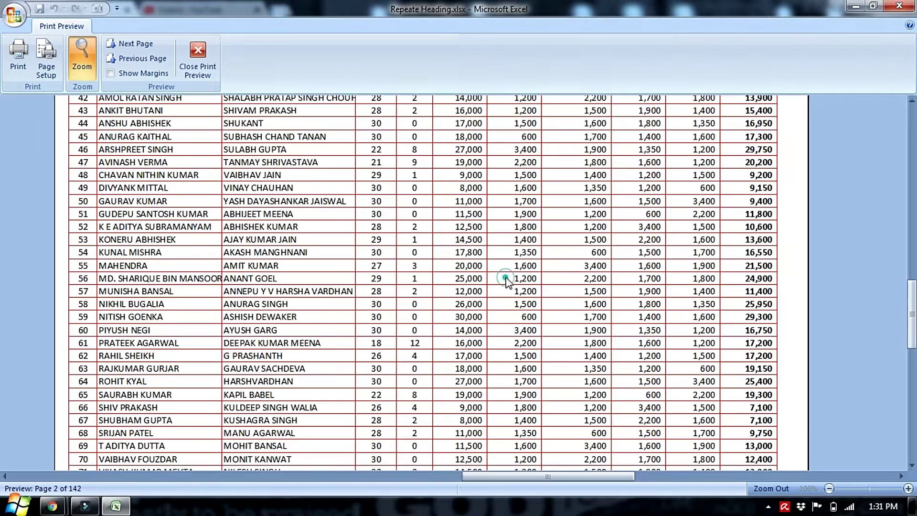
scroll(621, 217, "up", 3)
left_click(626, 213)
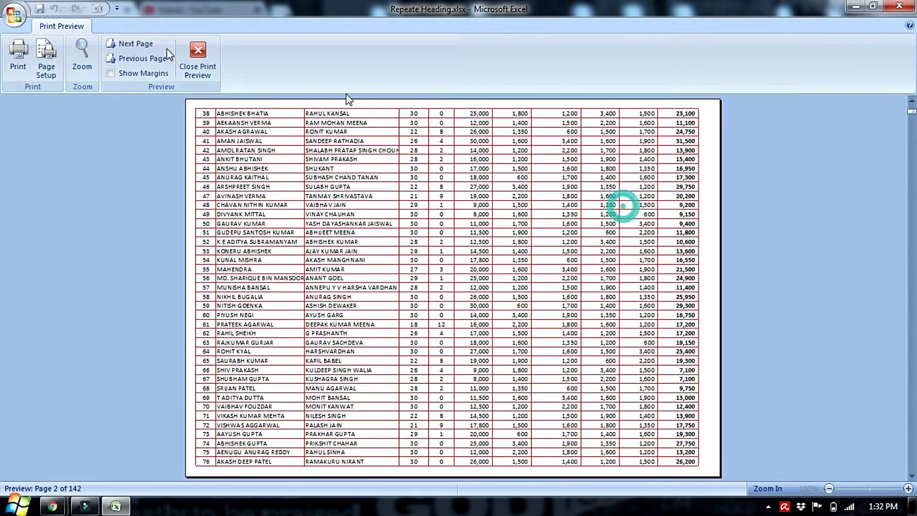
left_click(197, 60)
left_click(379, 257)
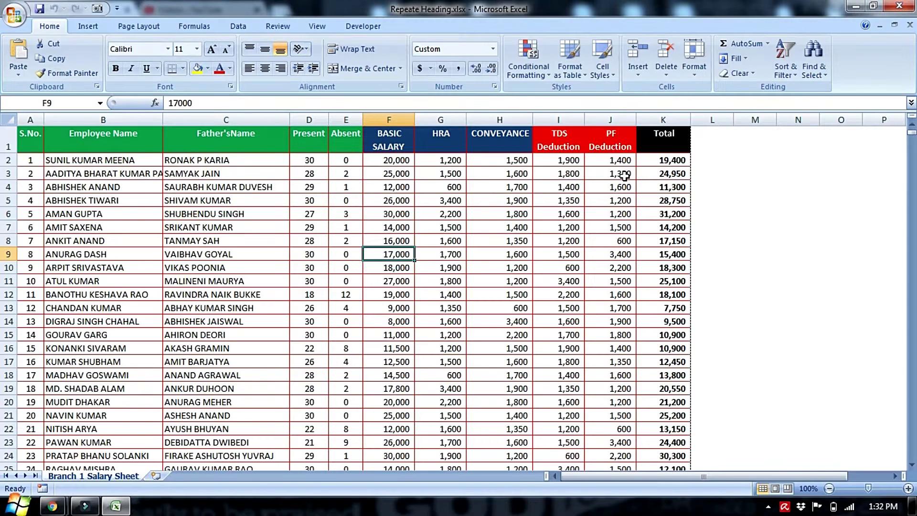
Set Print Titles 'Rows to repeat at top' to $1:$1 for the salary sheet
left_click(103, 214)
left_click(134, 30)
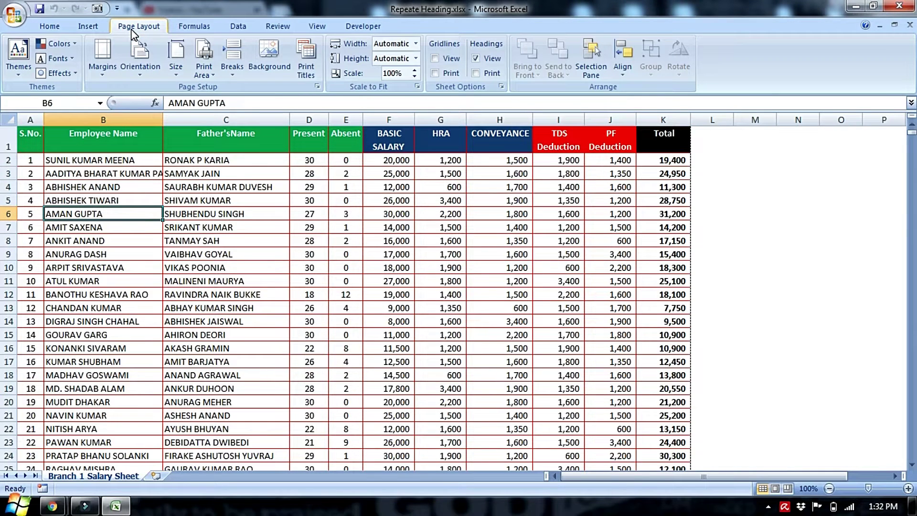
left_click(315, 71)
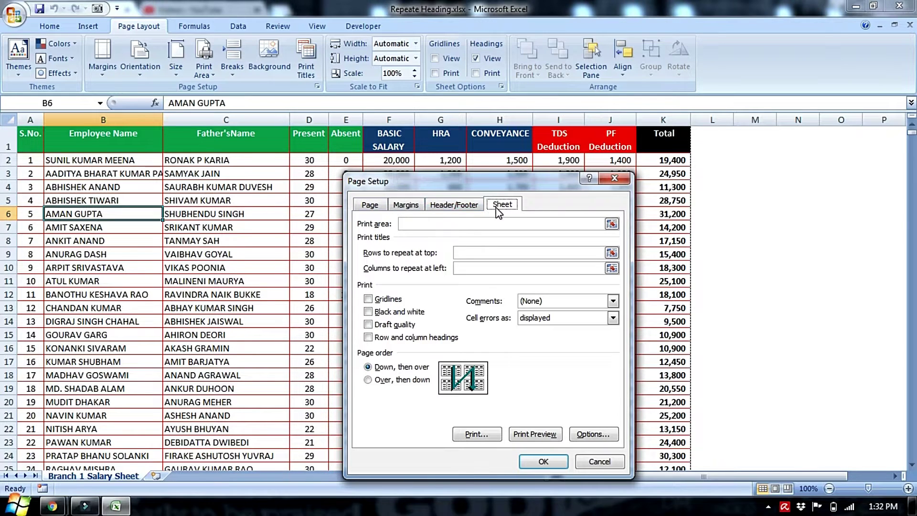
left_click_drag(481, 185, 482, 172)
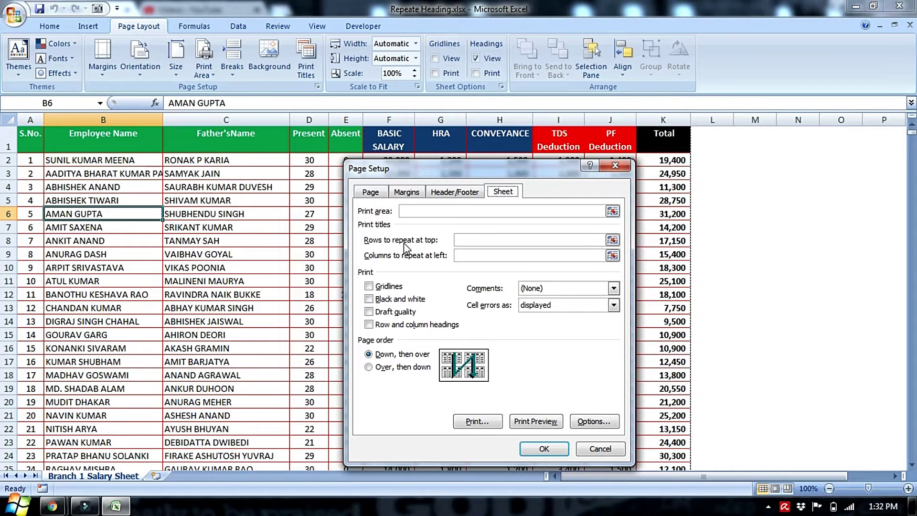
left_click(475, 244)
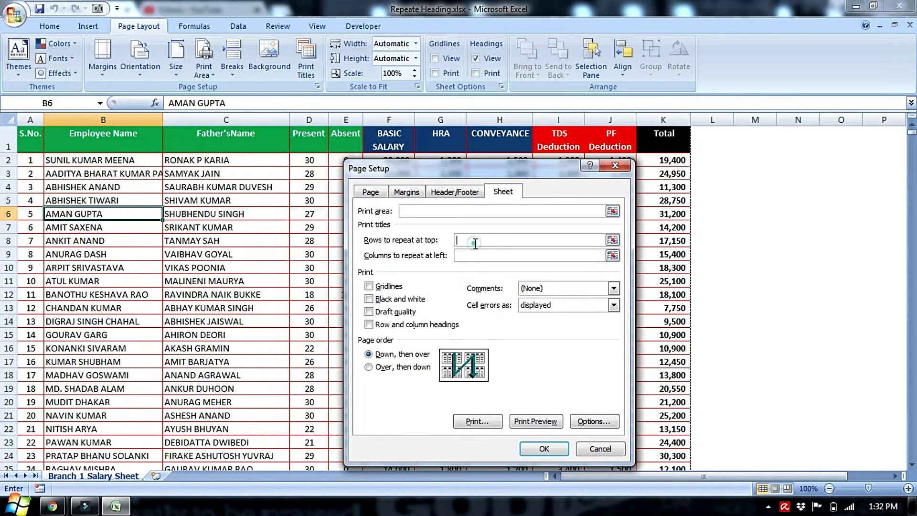
left_click(10, 141)
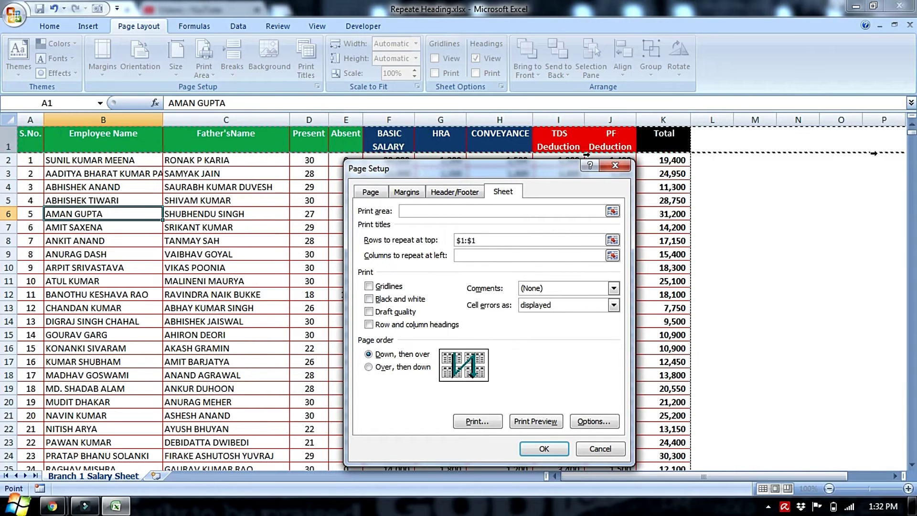
left_click(544, 448)
left_click(664, 319)
left_click(105, 227)
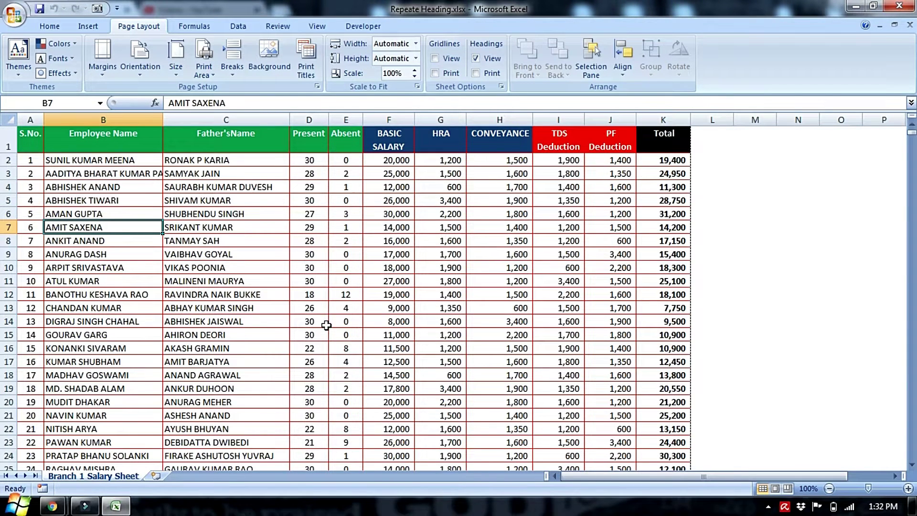
Reopen Print Preview and page forward, zooming in to check the heading row now appears
left_click(455, 244)
left_click(311, 252)
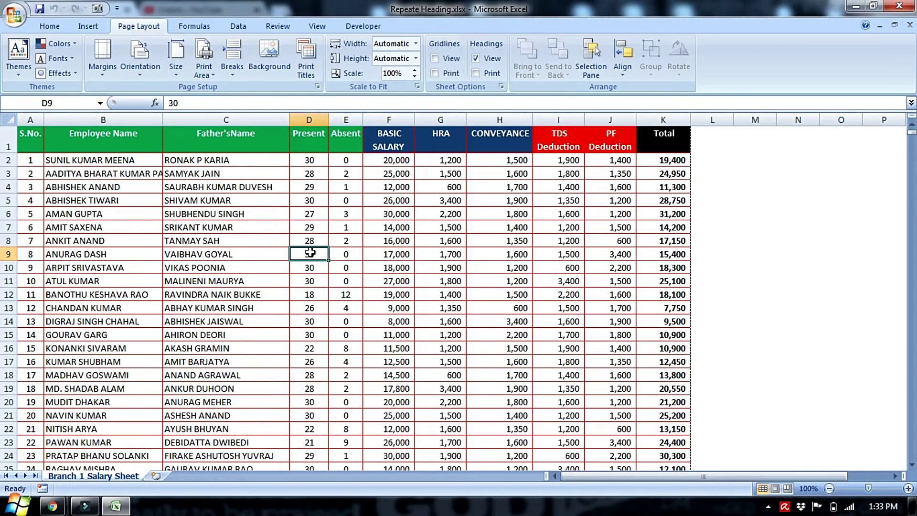
key("ctrl+F2")
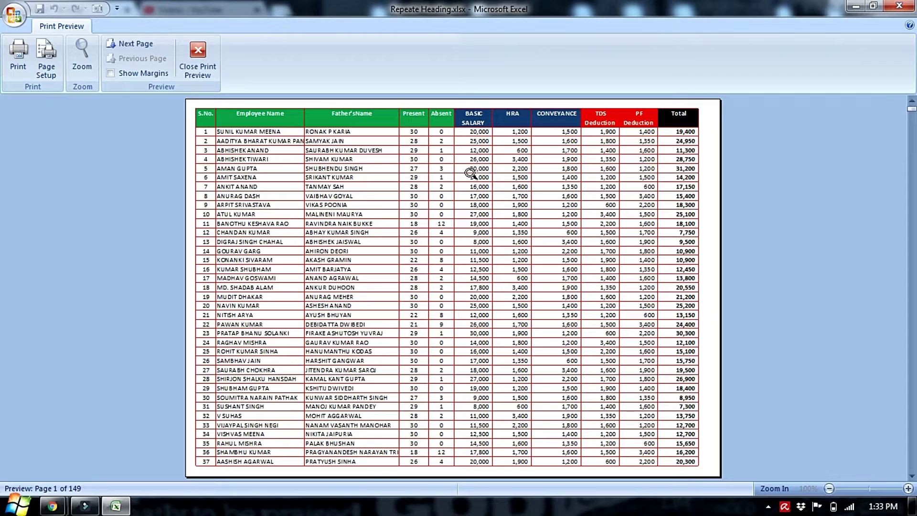
key("Page_Down")
key("Page_Down")
key("Page_Down")
key("Page_Down")
key("Page_Down")
key("Page_Down")
key("Page_Down")
key("Page_Down")
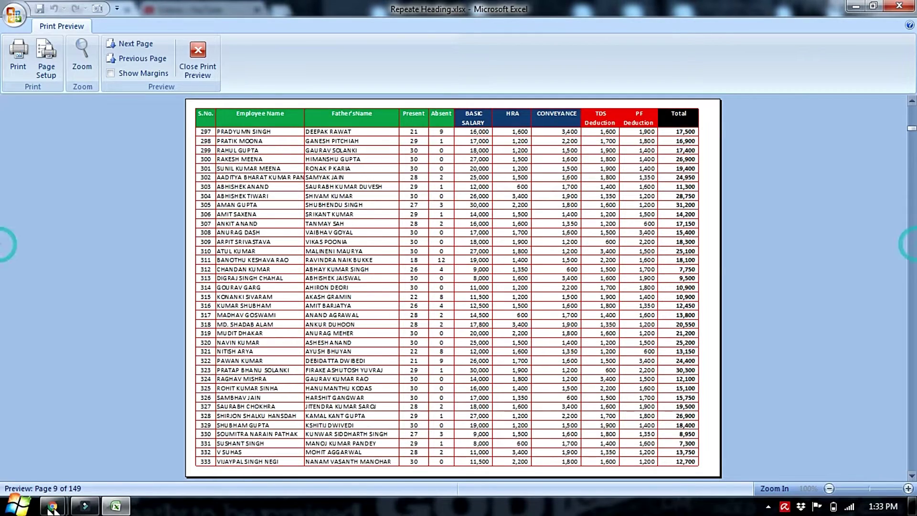
key("Page_Down")
key("Page_Down")
key("Page_Down")
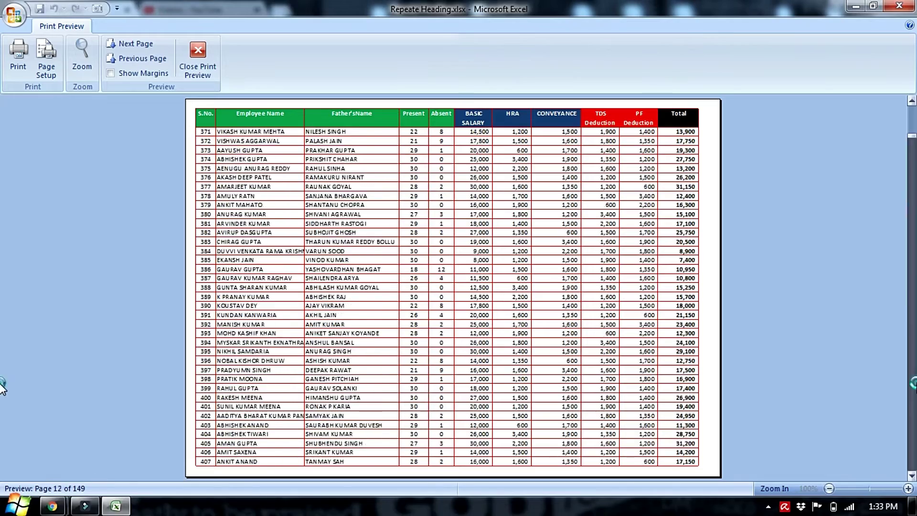
key("Page_Down")
key("Page_Down")
key("Page_Down")
key("Page_Down")
key("Page_Down")
key("Page_Down")
key("Page_Down")
key("Page_Down")
key("Page_Down")
left_click(199, 128)
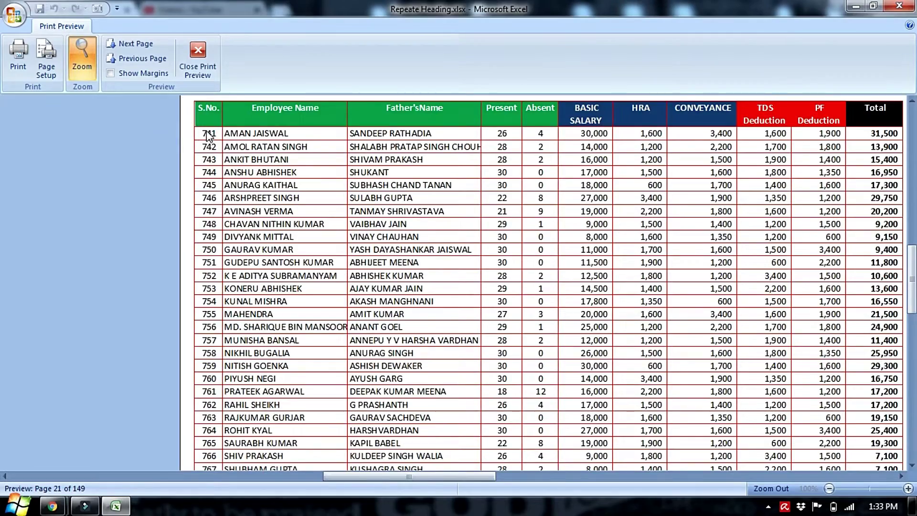
left_click(210, 138)
key("Page_Down")
key("Page_Down")
key("Page_Down")
key("Page_Down")
key("Page_Down")
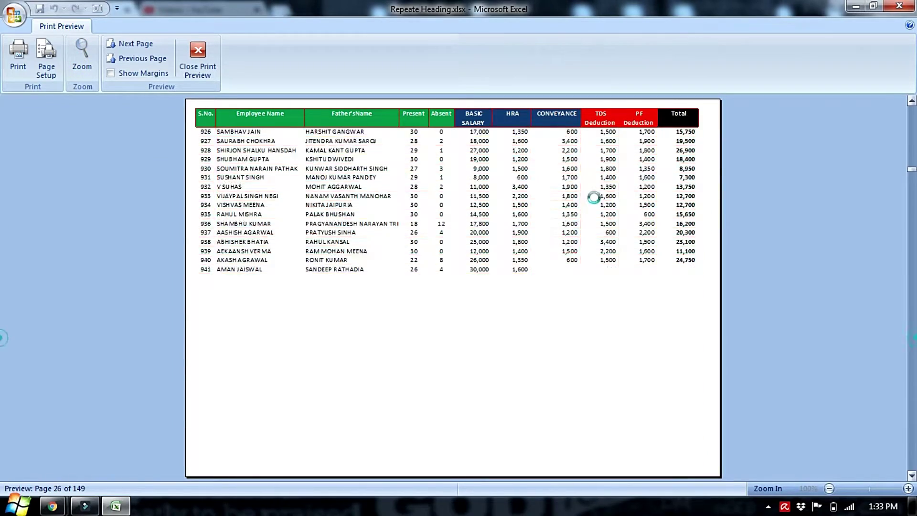
Verify the heading row on pages 26 and 142, then close the preview
left_click(199, 113)
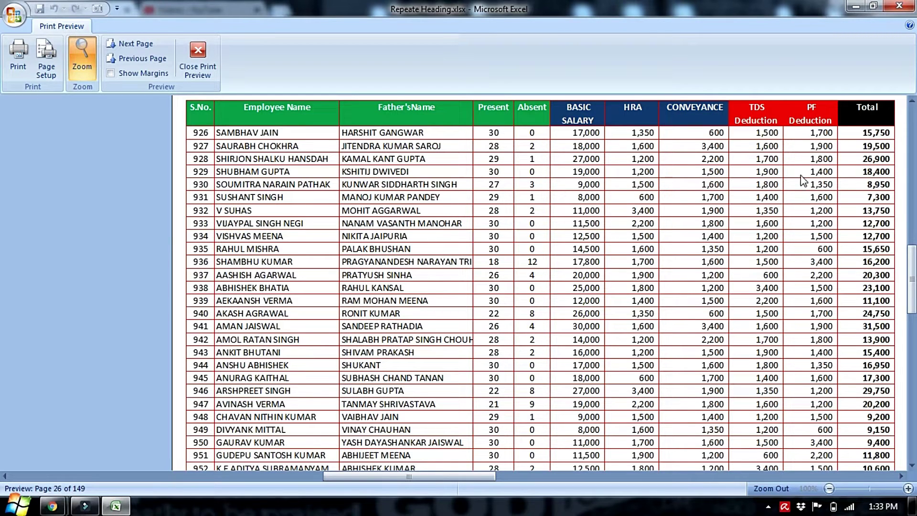
left_click(738, 242)
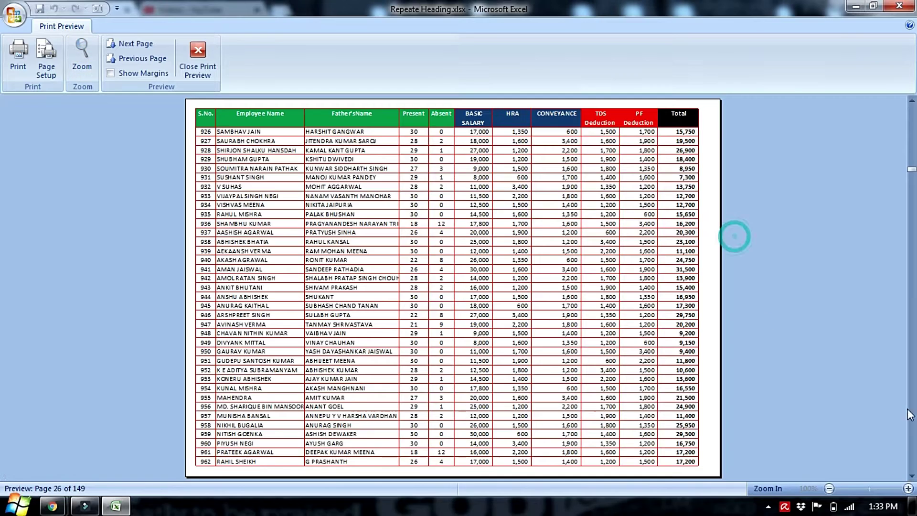
key("Page_Down")
key("Page_Down")
key("Page_Down")
key("Page_Down")
left_click(912, 403)
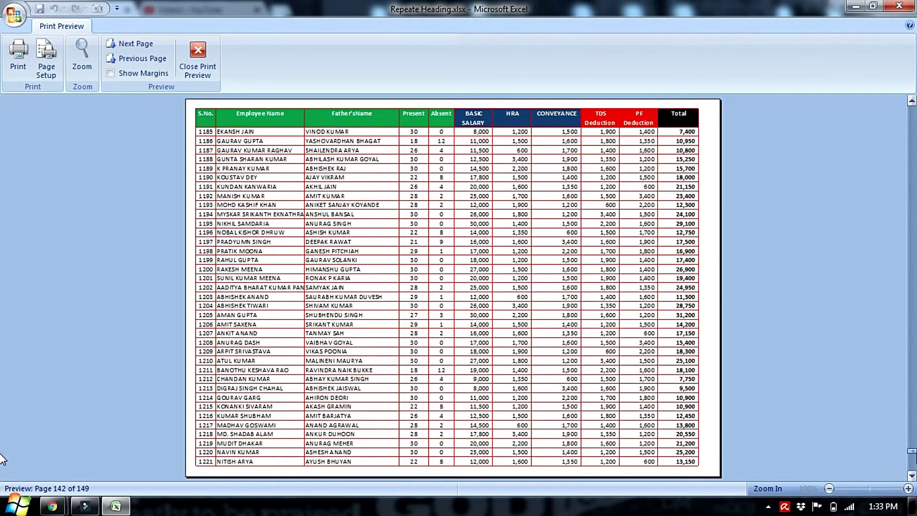
left_click(557, 131)
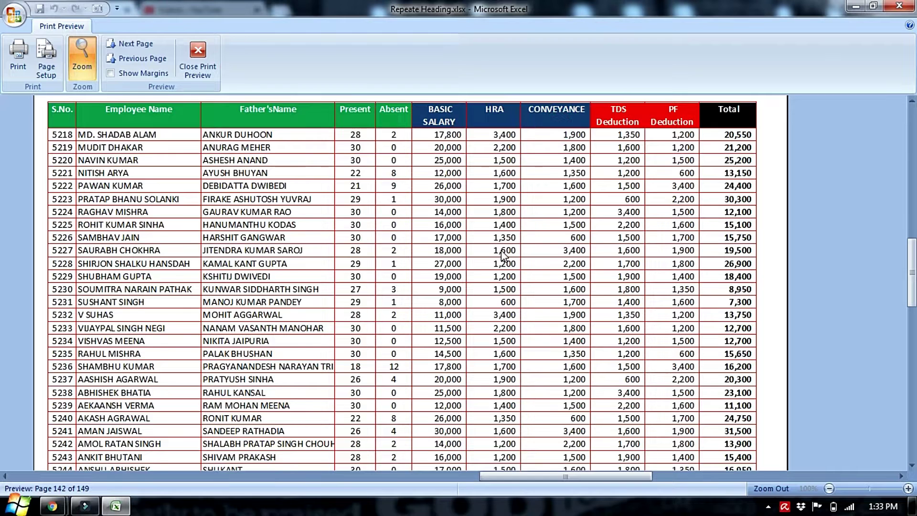
scroll(503, 257, "up", 3)
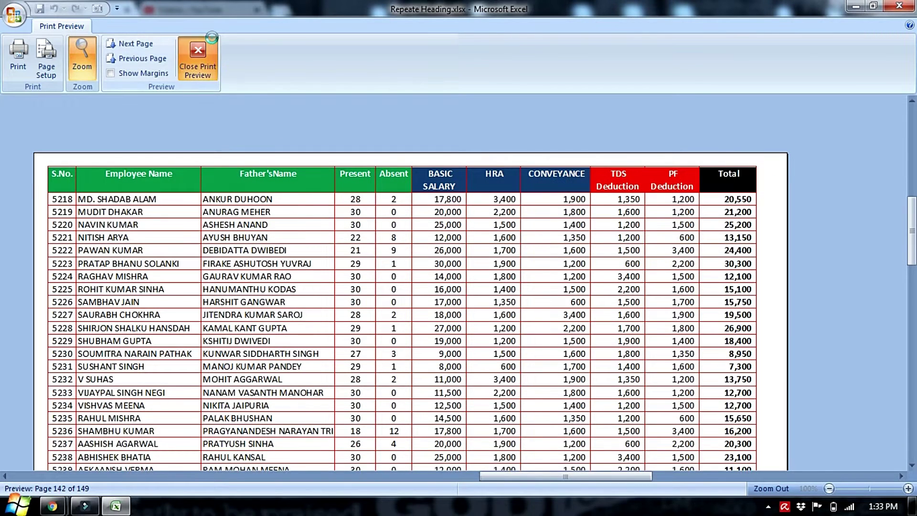
left_click(198, 55)
Select range A1:C328 covering the S.No., Employee Name and Father'sName columns
left_click(420, 279)
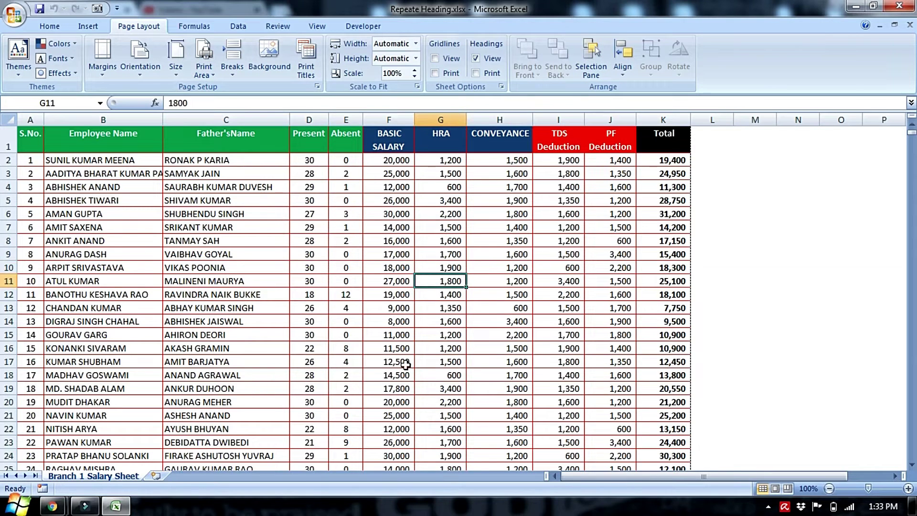
left_click_drag(558, 140, 569, 466)
mouse_move(593, 265)
left_mouse_down()
mouse_move(600, 492)
mouse_move(611, 443)
left_mouse_up()
scroll(330, 381, "up", 13)
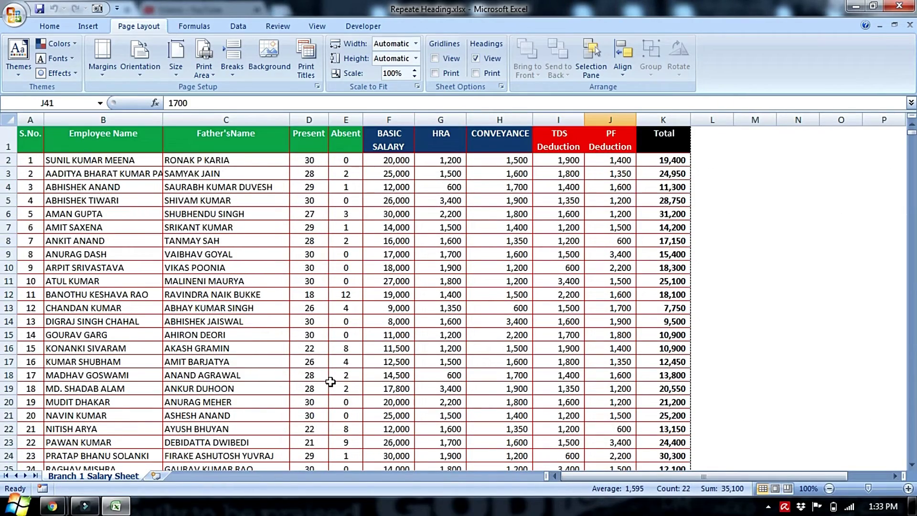
mouse_move(172, 168)
left_mouse_down()
mouse_move(177, 356)
mouse_move(912, 350)
left_mouse_up()
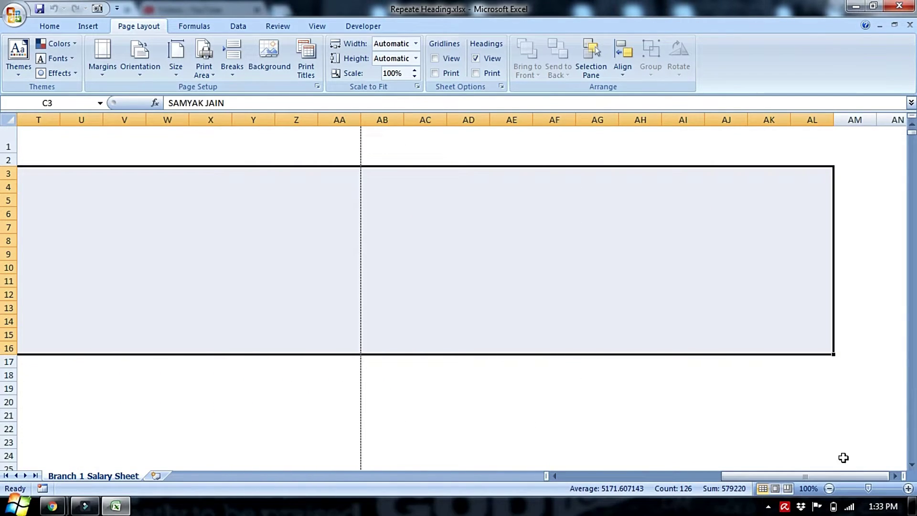
left_click_drag(829, 477, 677, 476)
left_click(771, 247)
left_click(232, 239)
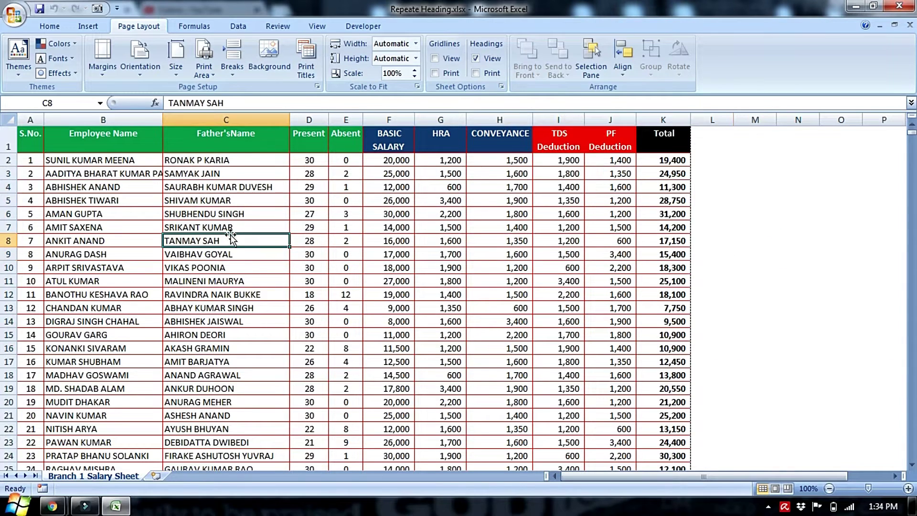
mouse_move(34, 138)
left_mouse_down()
mouse_move(190, 144)
mouse_move(197, 512)
left_mouse_up()
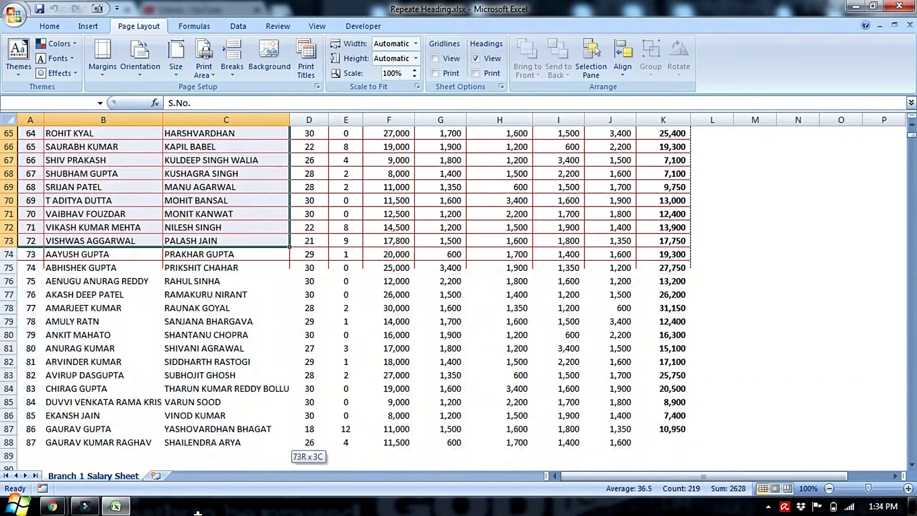
left_click_drag(197, 512, 170, 388)
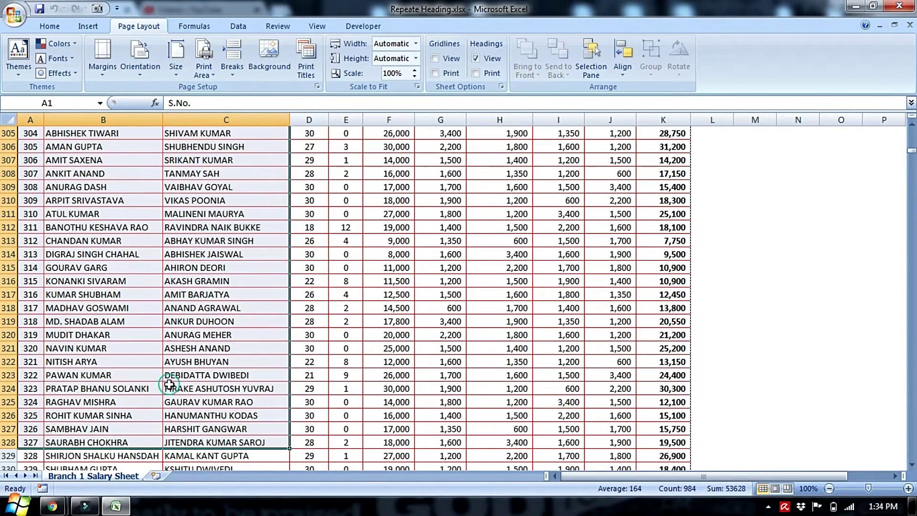
Copy the selected A1:C328 range
right_click(223, 312)
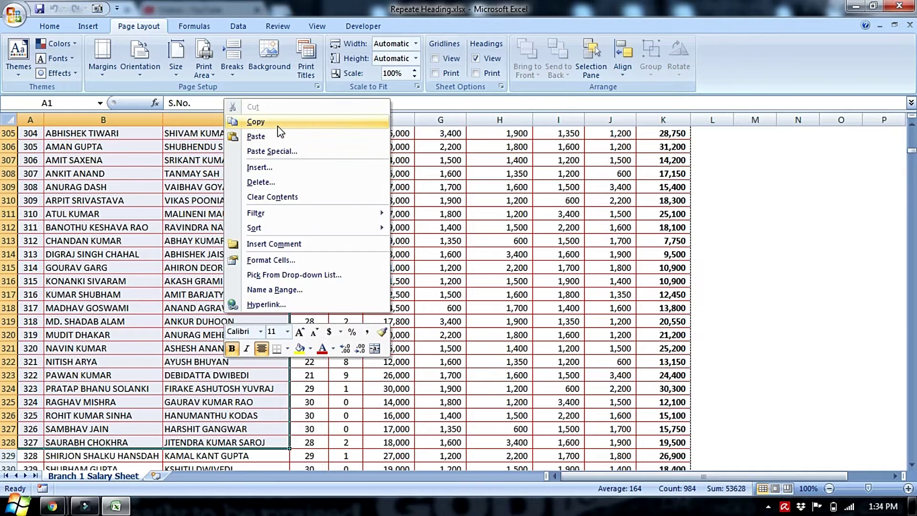
left_click(248, 122)
scroll(249, 287, "up", 20)
Insert a new Sheet1 and Paste Special the columns transposed at A1
left_click(155, 476)
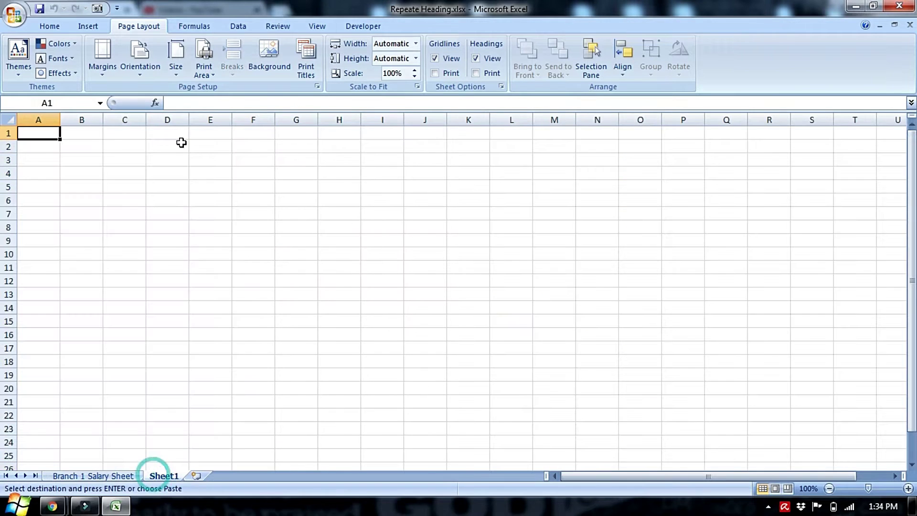
right_click(53, 133)
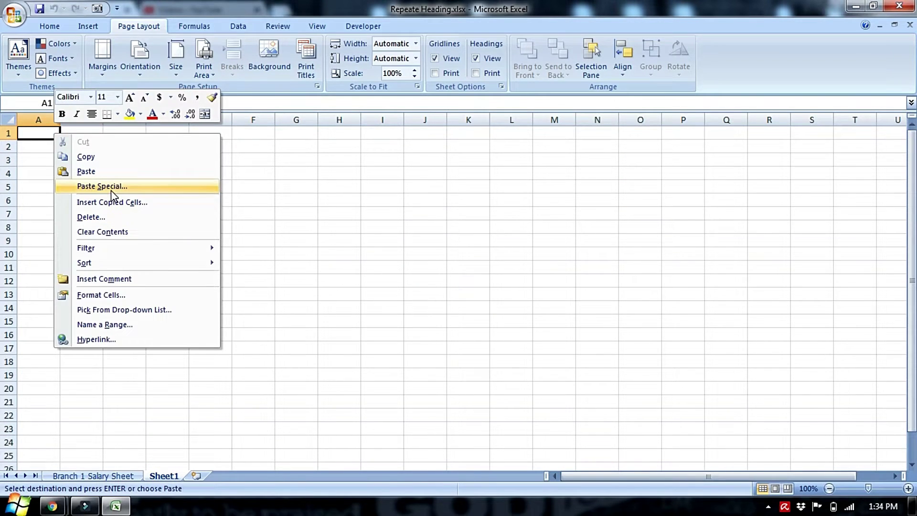
left_click(91, 186)
left_click(164, 253)
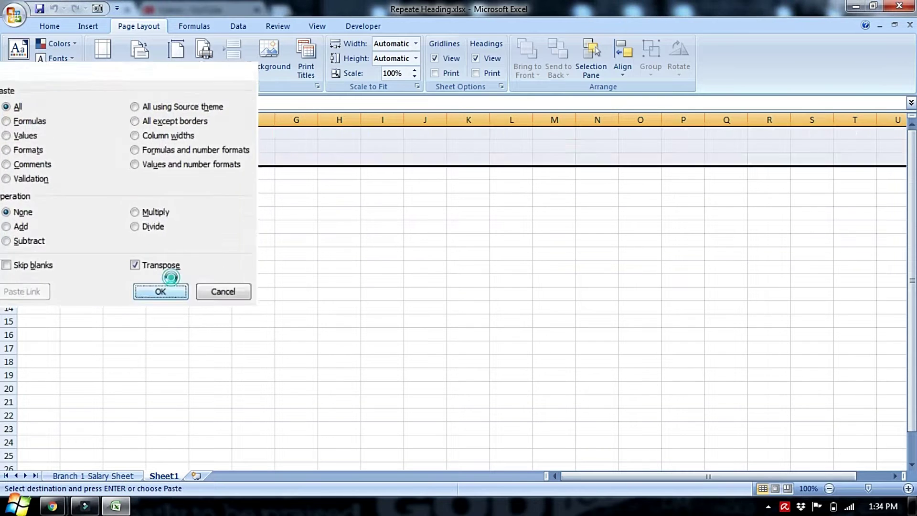
left_click(165, 274)
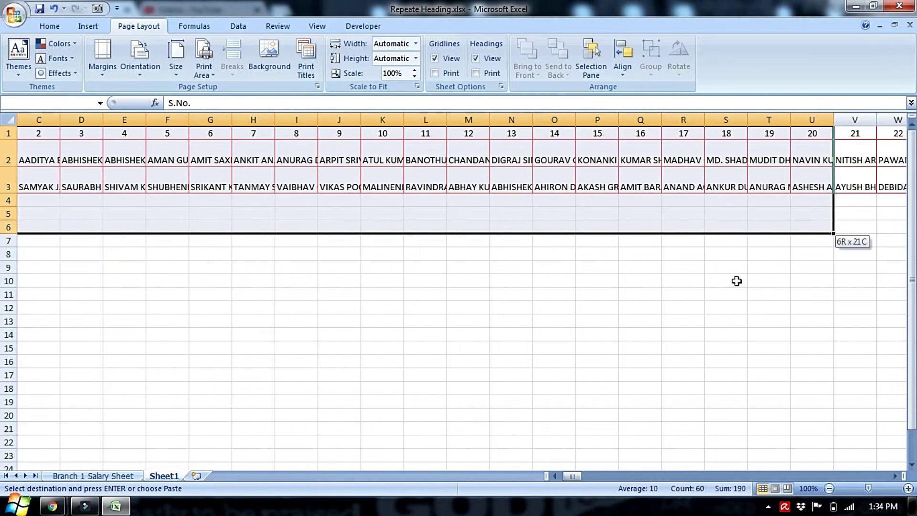
left_click(639, 279)
AutoFit all Sheet1 columns to their contents
left_click_drag(227, 219, 5, 224)
left_click(425, 214)
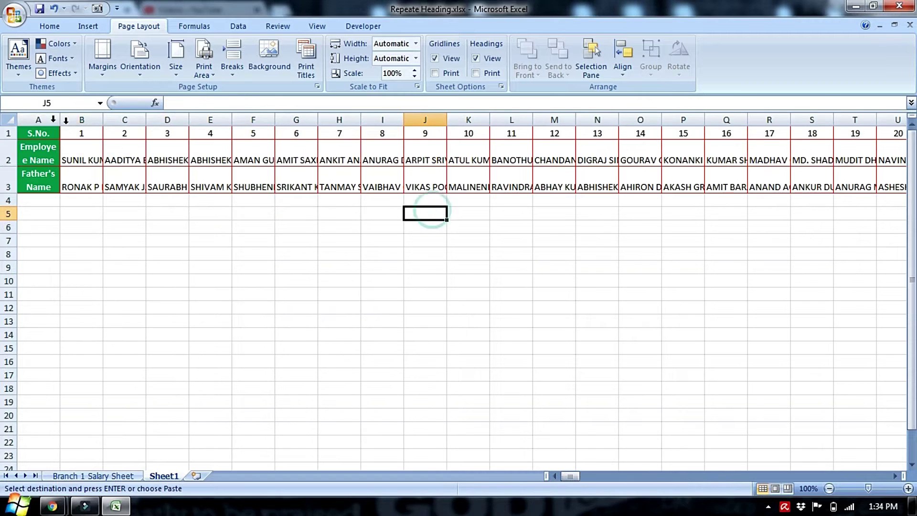
left_click(10, 119)
double_click(60, 119)
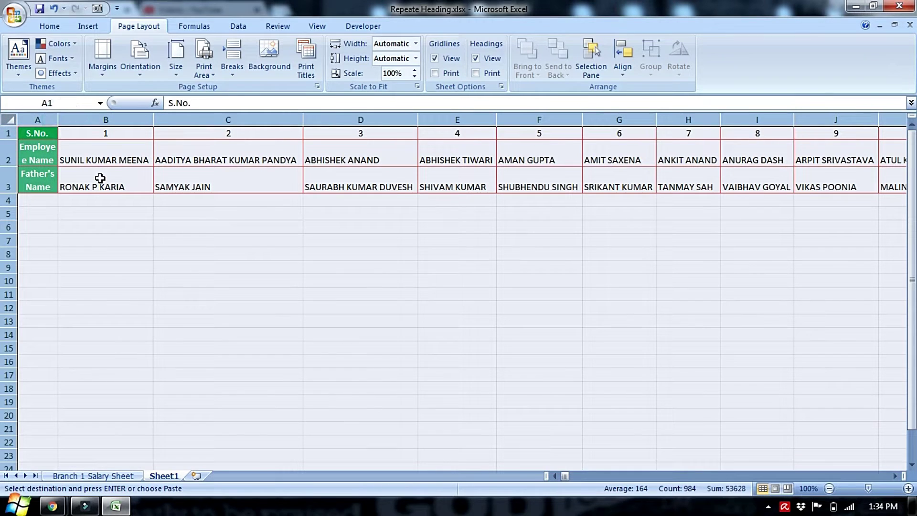
left_click(242, 223)
Left-align all cells, turn off Wrap Text and widen column A
key("ctrl+a")
left_click(50, 26)
left_click(249, 68)
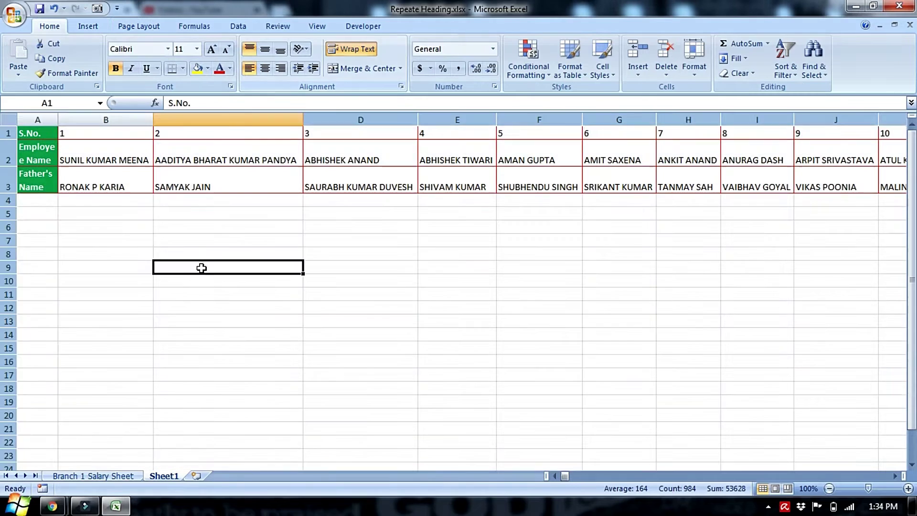
left_click(201, 268)
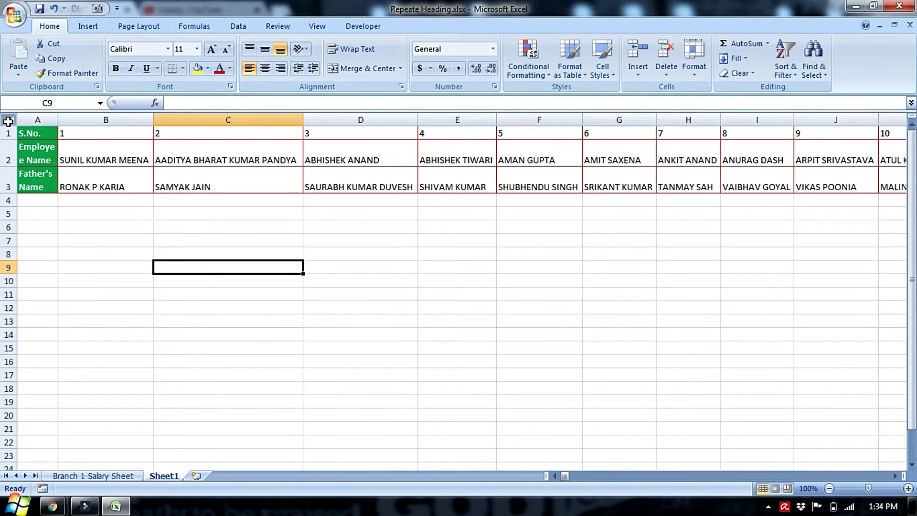
left_click(8, 121)
left_click(58, 241)
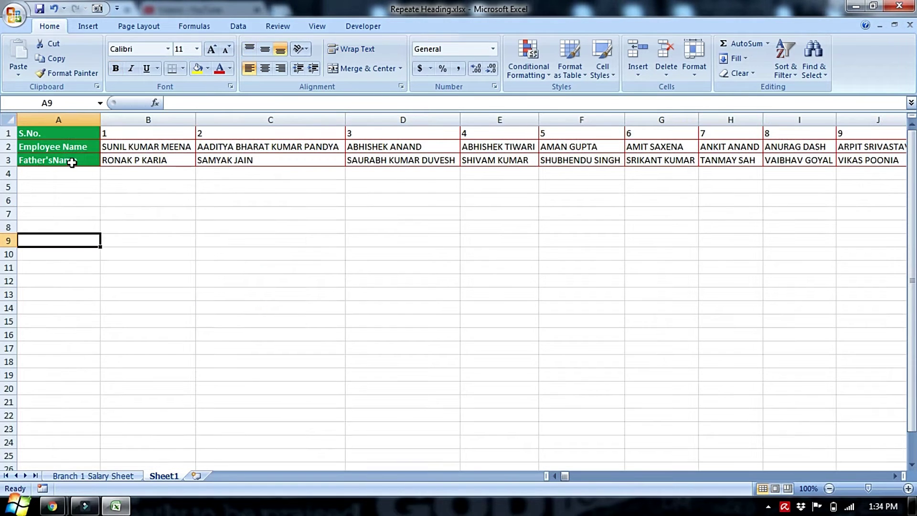
mouse_move(72, 160)
left_mouse_down()
mouse_move(913, 149)
mouse_move(29, 178)
left_mouse_up()
left_click(394, 208)
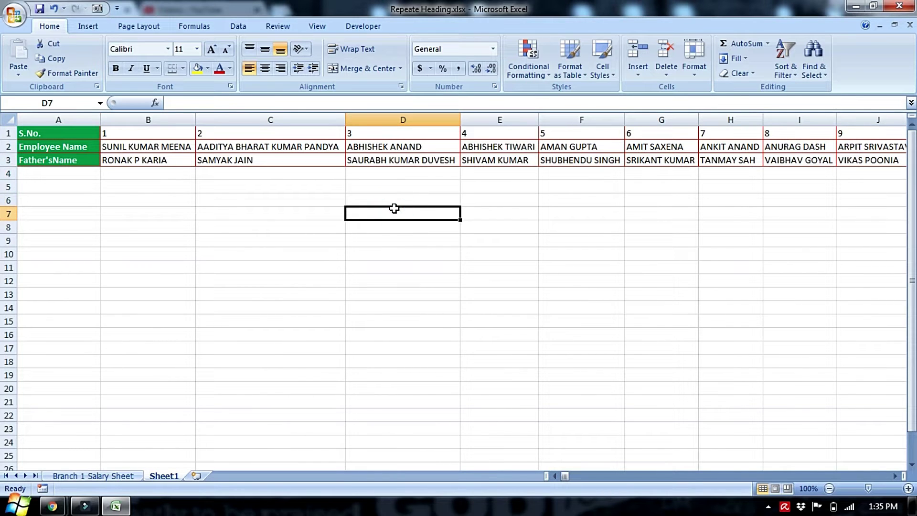
Preview Sheet1's 72 printed pages, noting labels only on page 1, then close the preview
key("ctrl+F2")
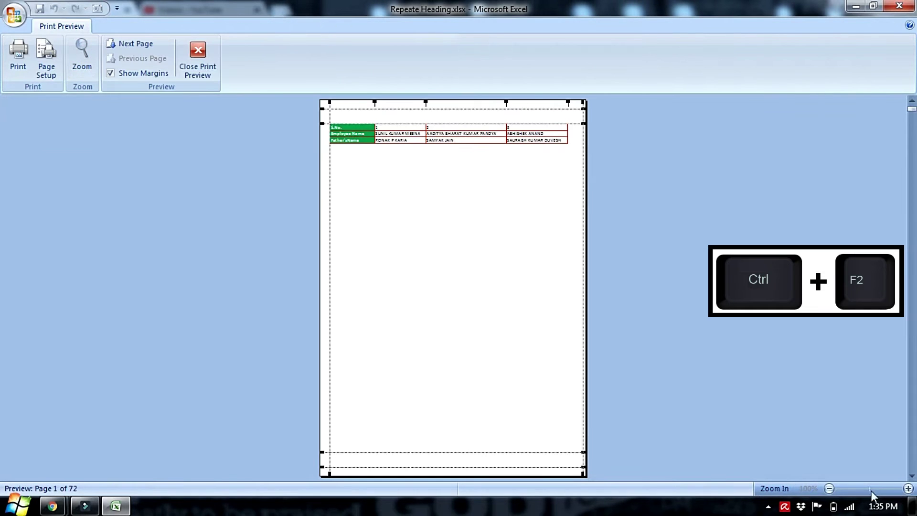
scroll(1, 381, "down", 1)
scroll(2, 381, "down", 2)
scroll(2, 377, "down", 1)
scroll(2, 374, "down", 2)
scroll(1, 261, "down", 1)
scroll(2, 262, "down", 3)
left_click(198, 62)
left_click(303, 262)
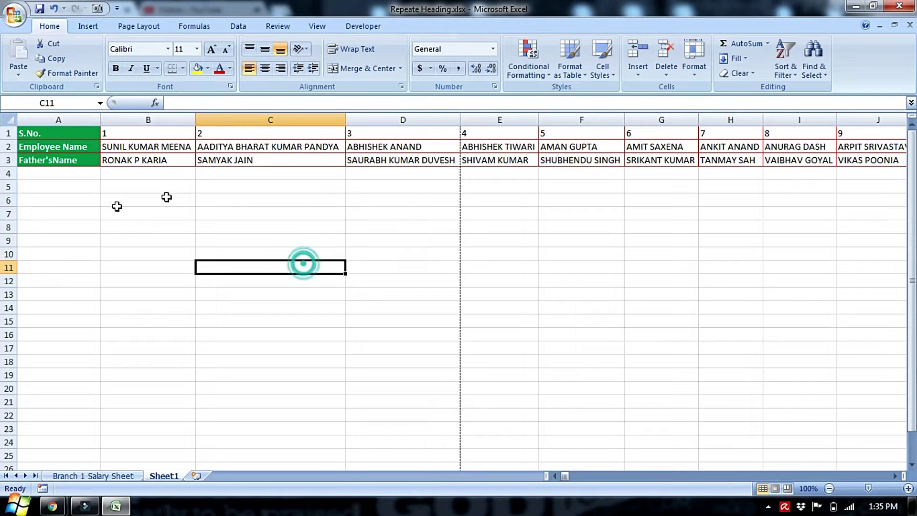
Set Sheet1's Print Titles 'Columns to repeat at left' to $A:$A
left_click(144, 27)
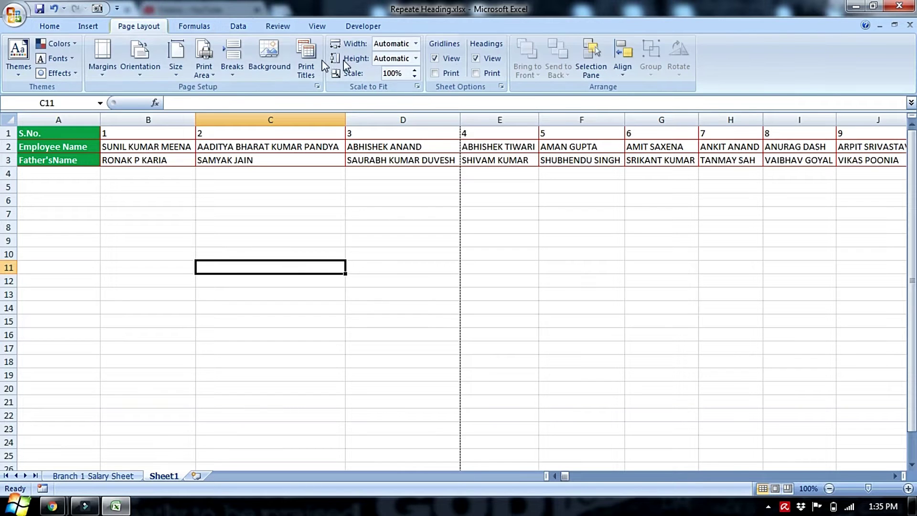
left_click(306, 59)
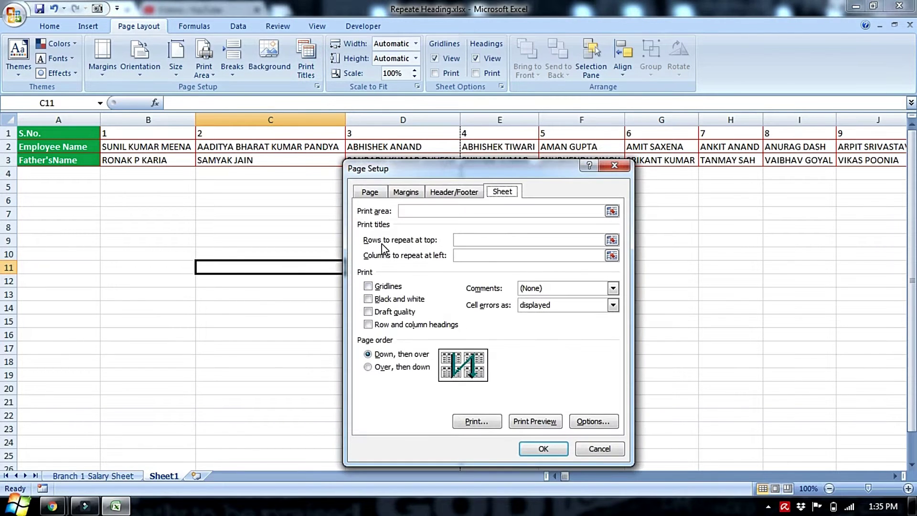
left_click(465, 258)
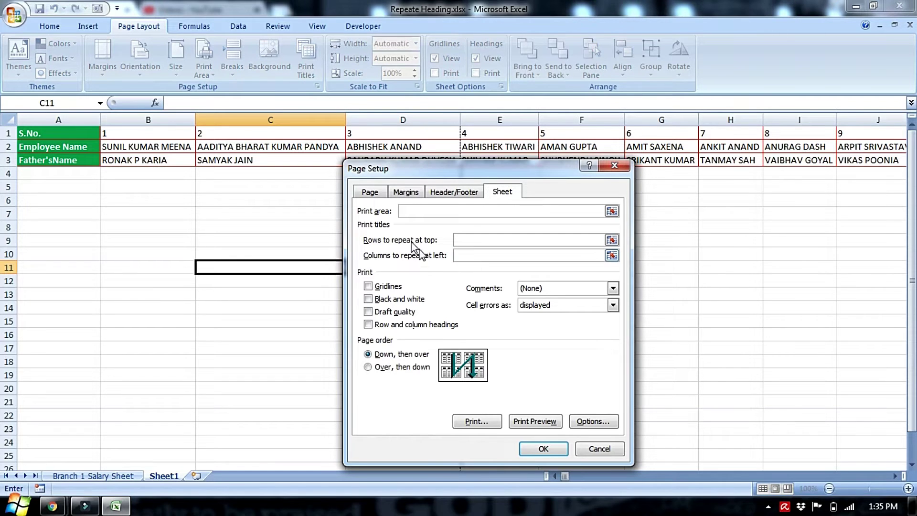
left_click(490, 255)
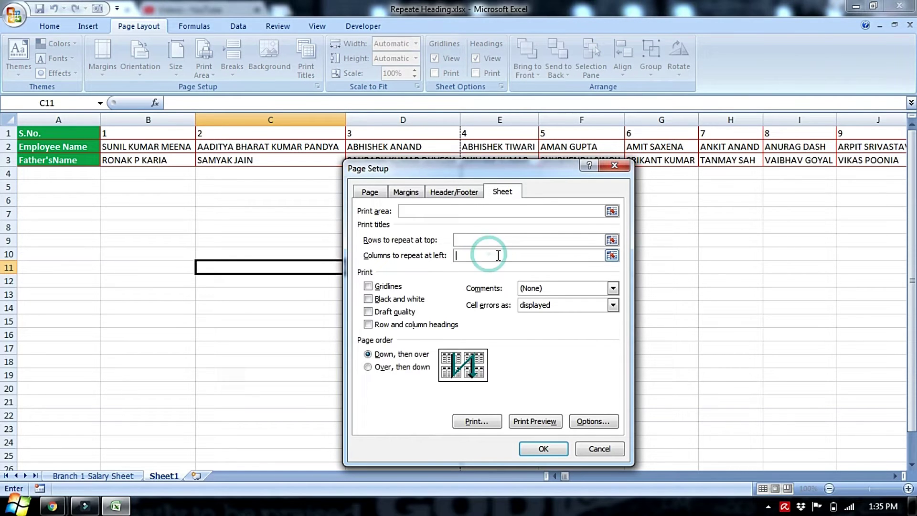
left_click(58, 119)
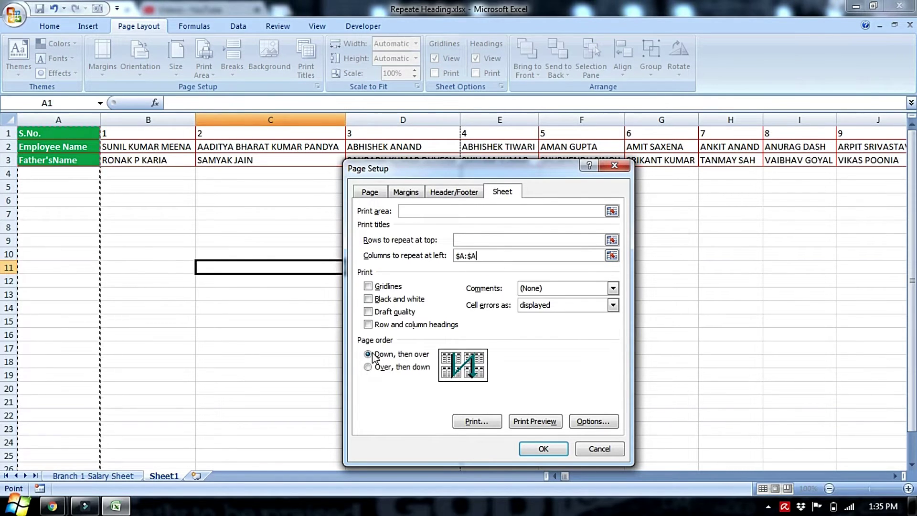
left_click(542, 448)
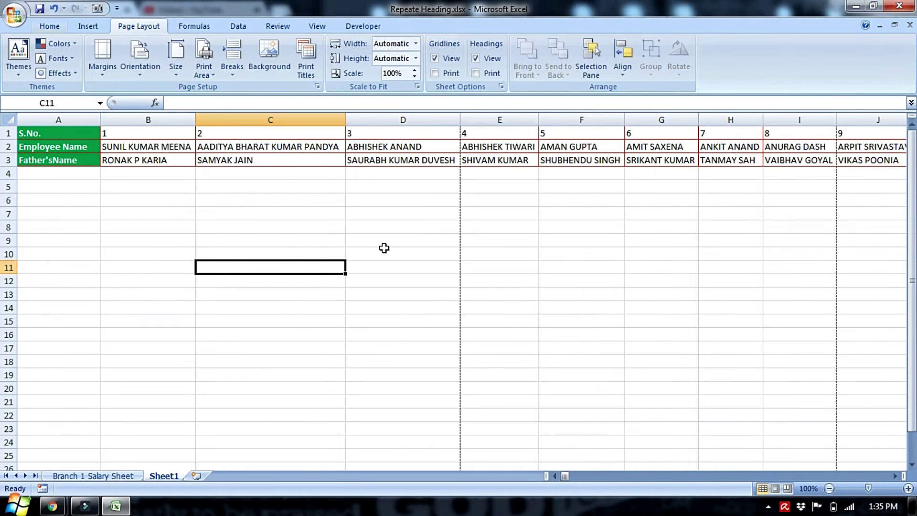
Open Sheet1's Print Preview with margins hidden and scroll through the 91 pages
key("ctrl+F2")
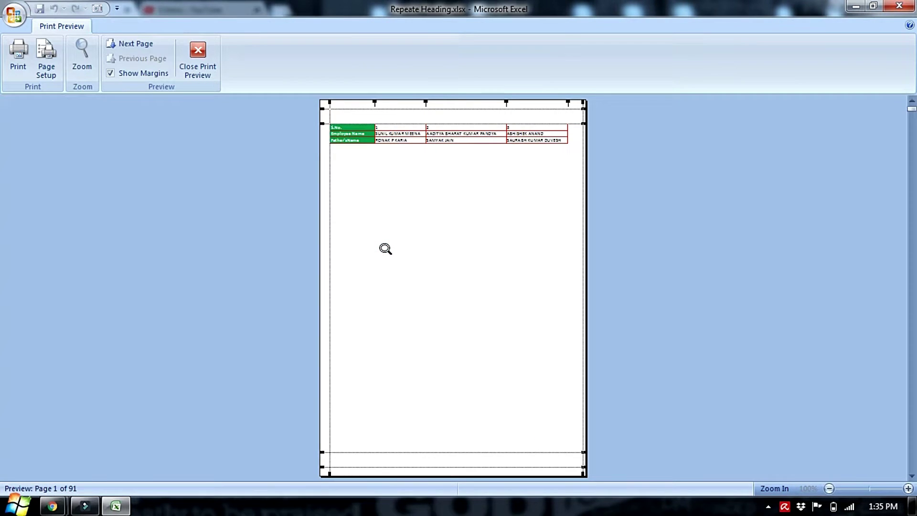
key("alt+m")
scroll(2, 298, "down", 2)
scroll(1, 299, "down", 2)
scroll(1, 299, "down", 2)
scroll(2, 299, "down", 3)
scroll(1, 299, "down", 3)
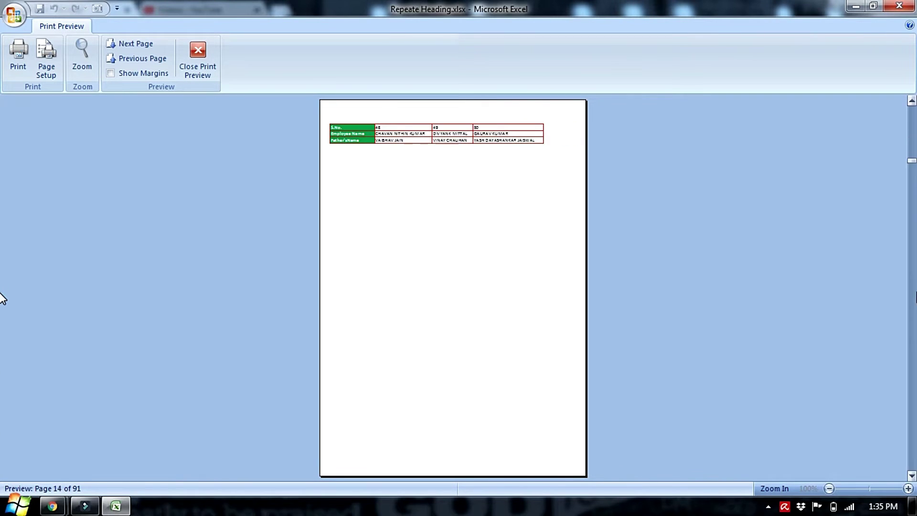
scroll(2, 299, "down", 3)
Zoom in on pages 17 and 1 to confirm the repeated labels, then close the preview
left_click(379, 115)
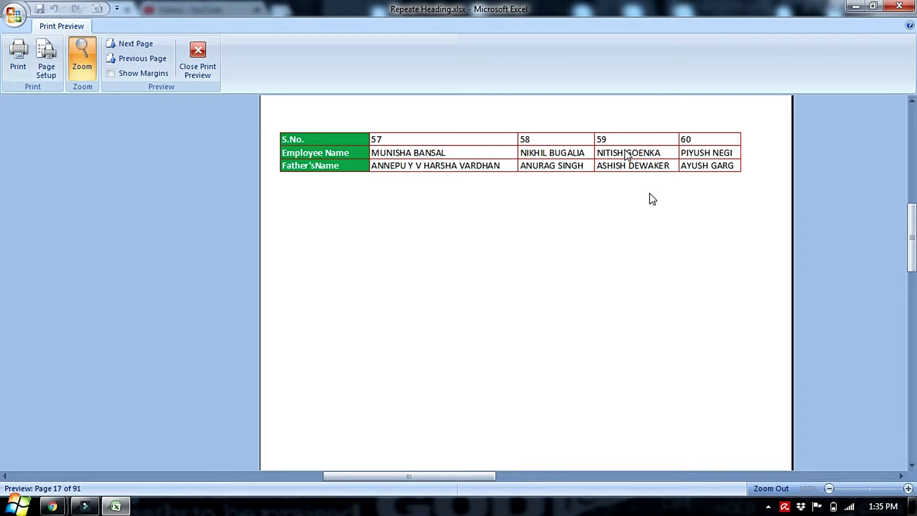
left_click(543, 272)
scroll(1, 348, "up", 16)
left_click(313, 181)
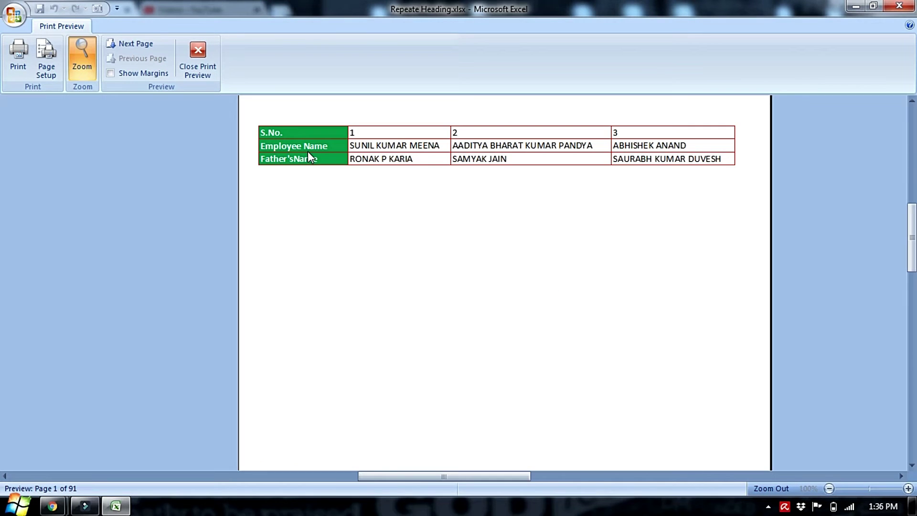
left_click(210, 62)
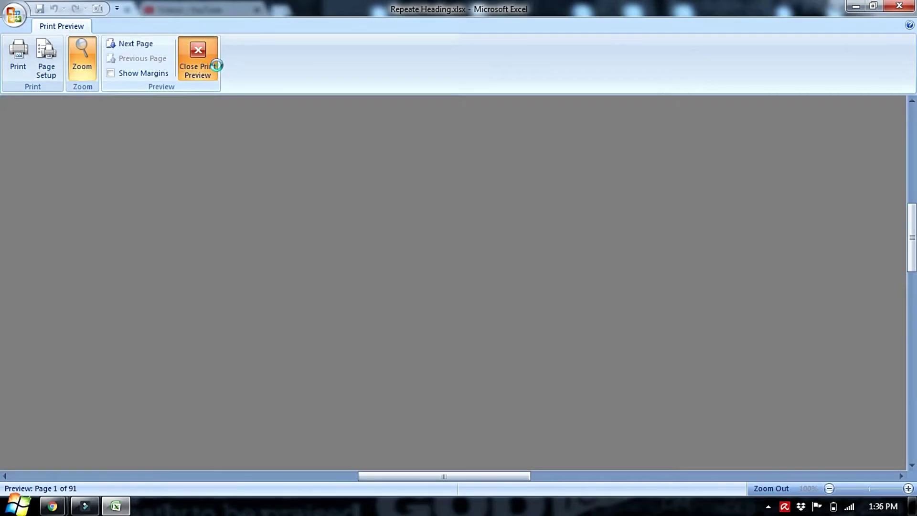
Select the upper block of the salary table, then clear it by moving to an empty cell beside it
left_click(314, 267)
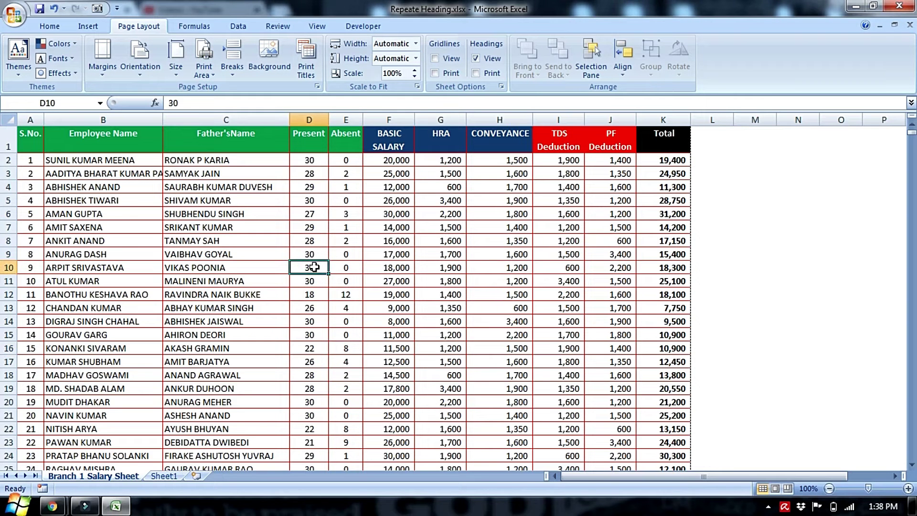
left_click_drag(36, 140, 573, 334)
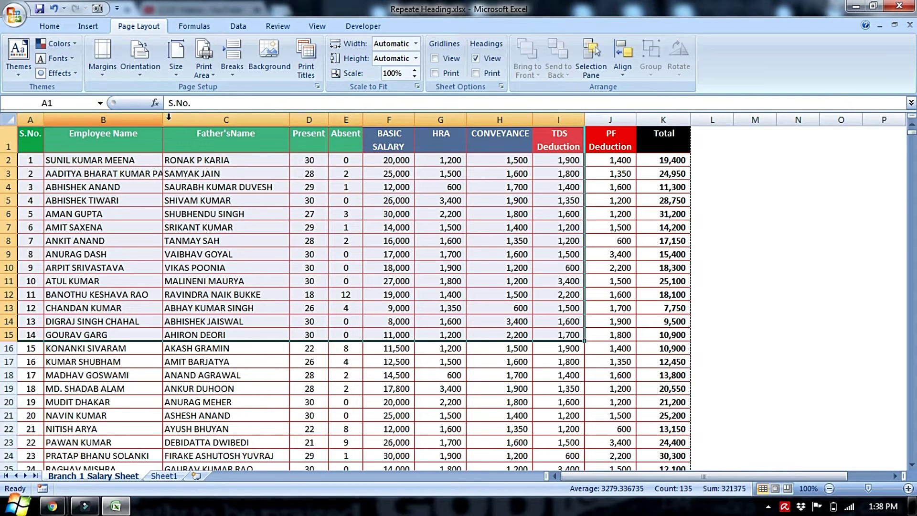
left_click(693, 217)
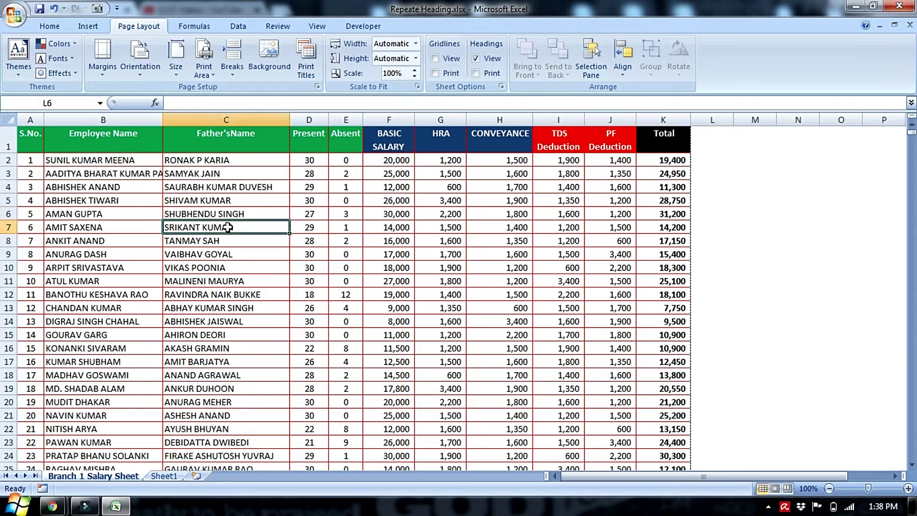
key("Up")
key("Up")
key("Up")
key("Right")
key("Right")
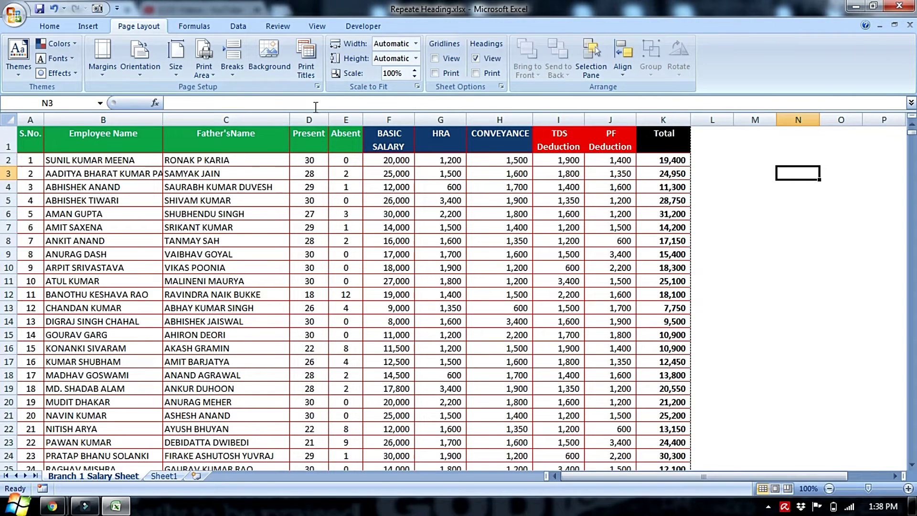
Enable printing of row and column headings in Page Setup and preview the salary sheet
left_click(304, 66)
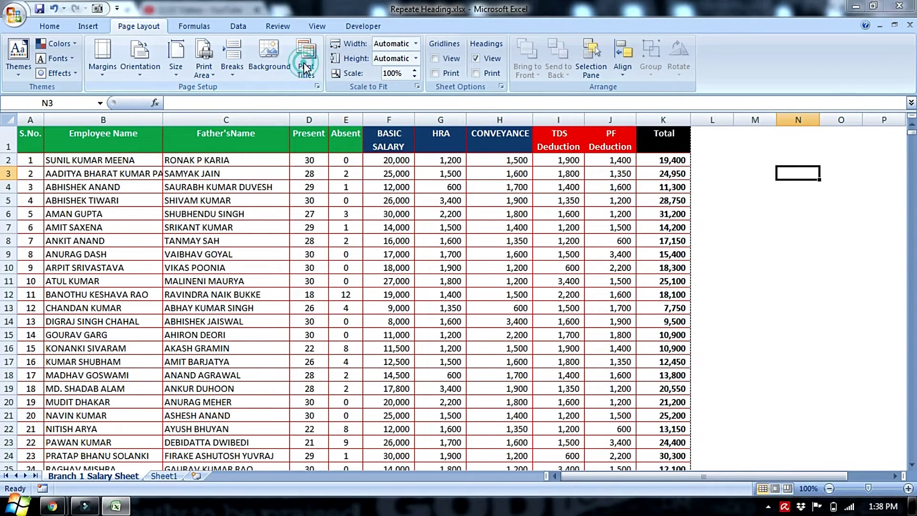
left_click(386, 326)
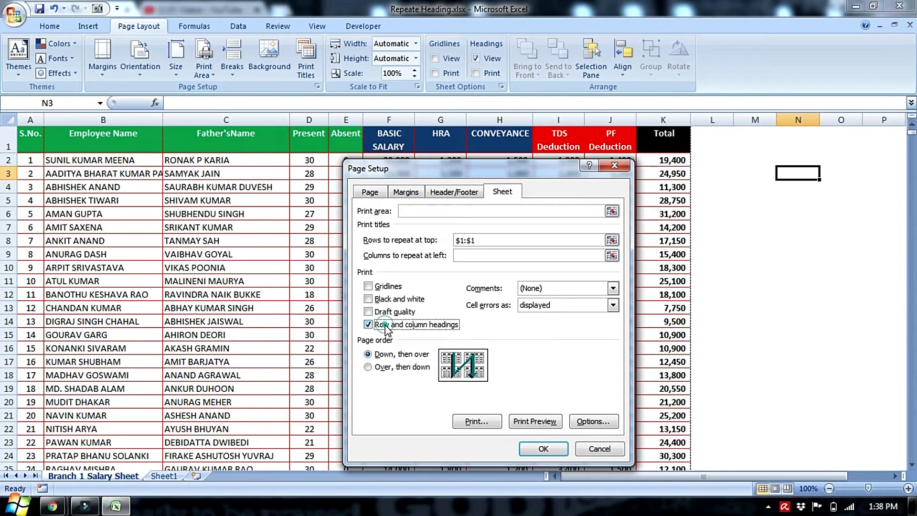
left_click(539, 449)
left_click(482, 360)
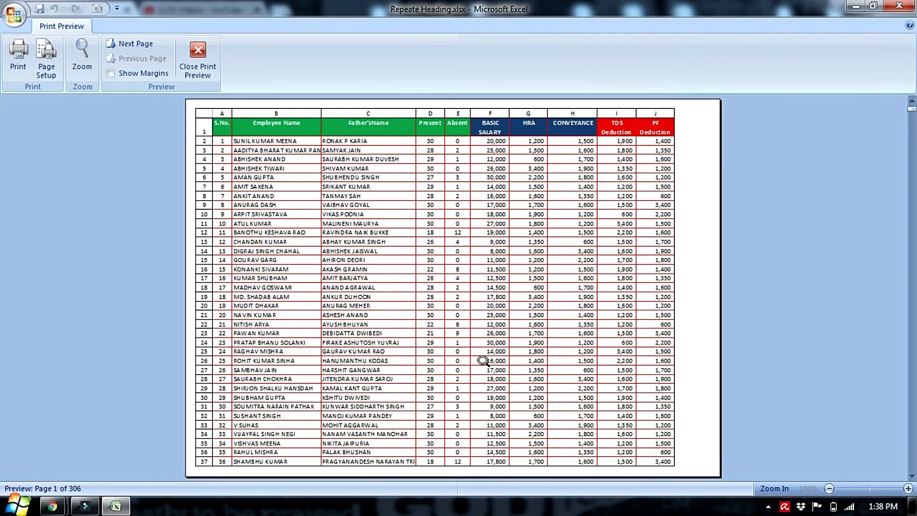
Zoom in and back out on the first preview page, then scroll down through the printed pages
left_click(230, 138)
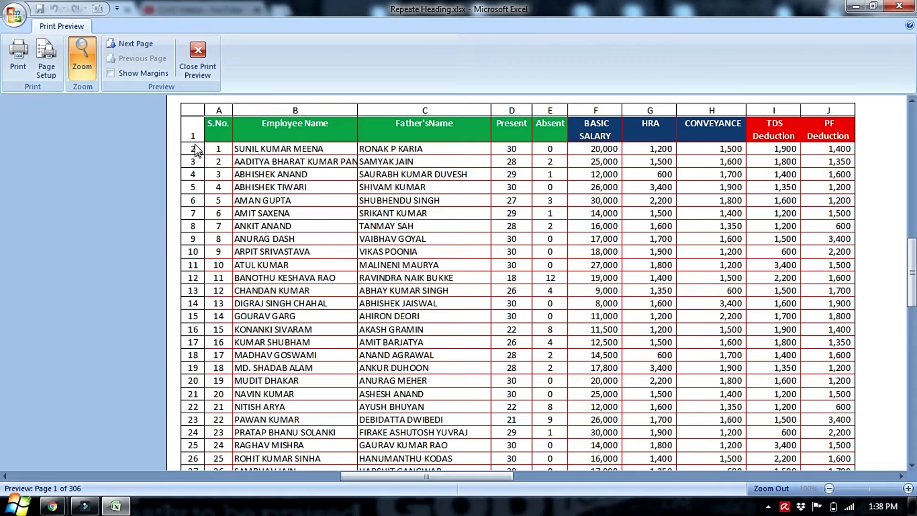
left_click(329, 371)
scroll(330, 371, "down", 3)
scroll(329, 371, "down", 3)
scroll(329, 371, "down", 3)
scroll(283, 370, "down", 4)
scroll(1, 313, "down", 3)
scroll(1, 312, "down", 3)
scroll(1, 313, "down", 1)
Zoom in on page 22 to inspect its rows and headings, then close the print preview
left_click(221, 355)
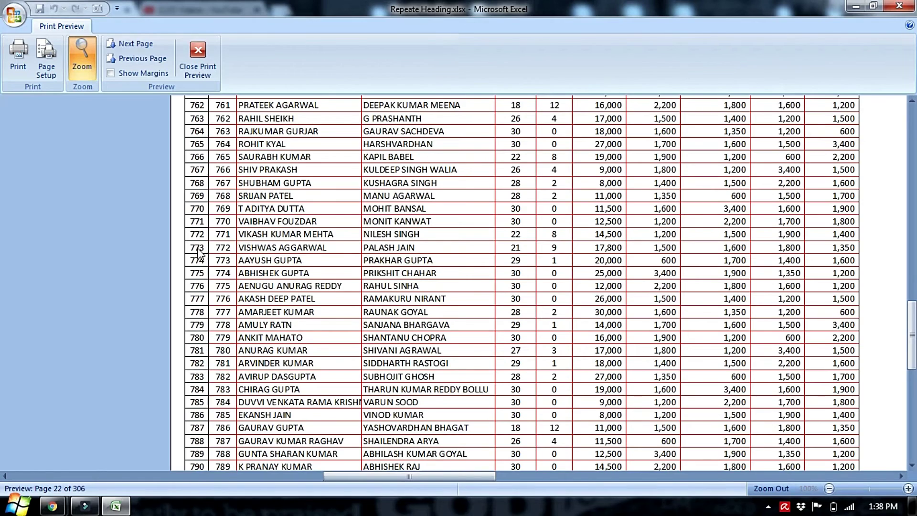
scroll(197, 310, "up", 1)
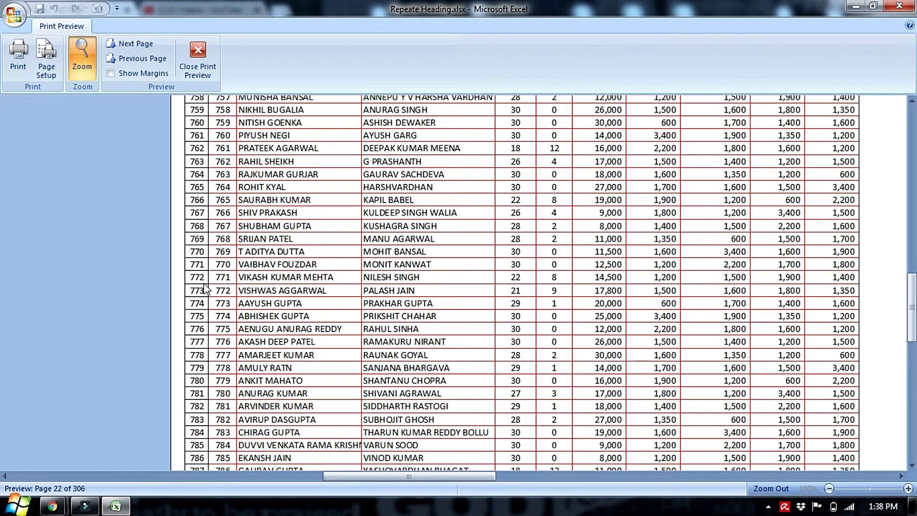
left_click(194, 63)
Delete column A (S.No.), then select rows 6–21 and check the Total formula in row 20
left_click(29, 119)
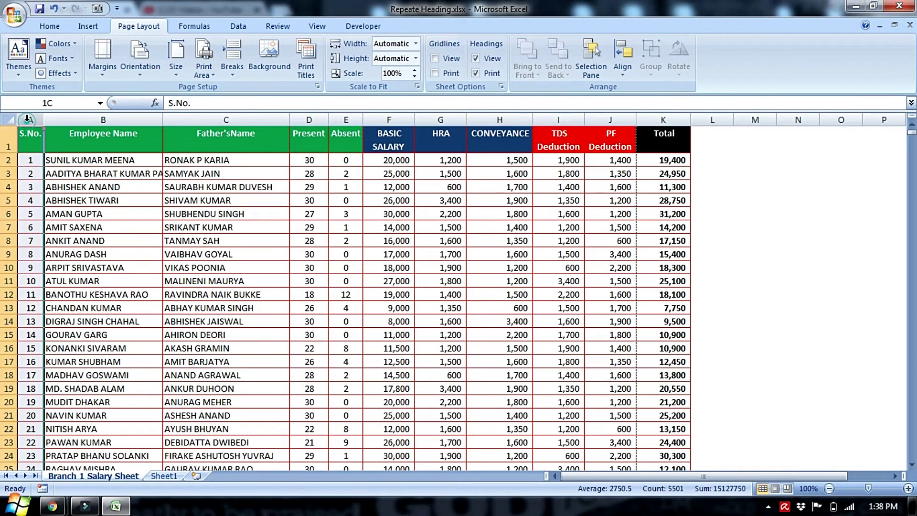
right_click(29, 120)
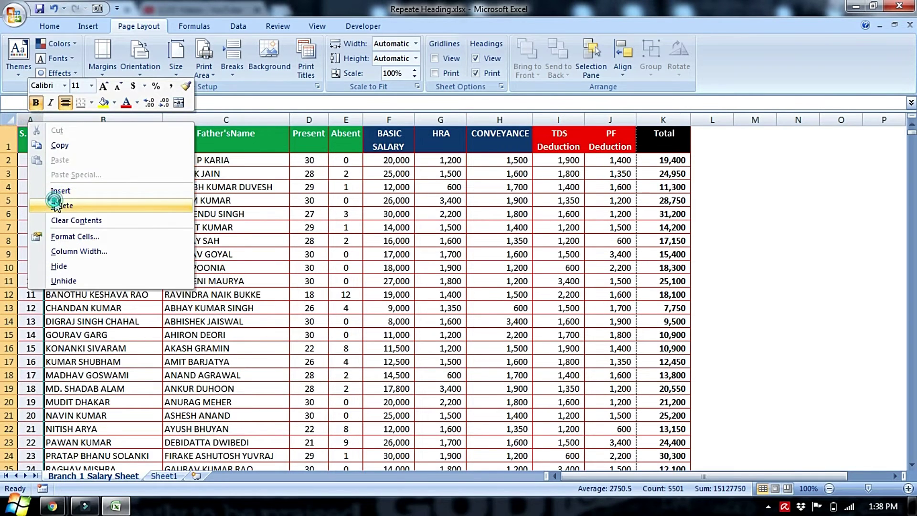
left_click(56, 205)
left_click_drag(89, 214, 548, 420)
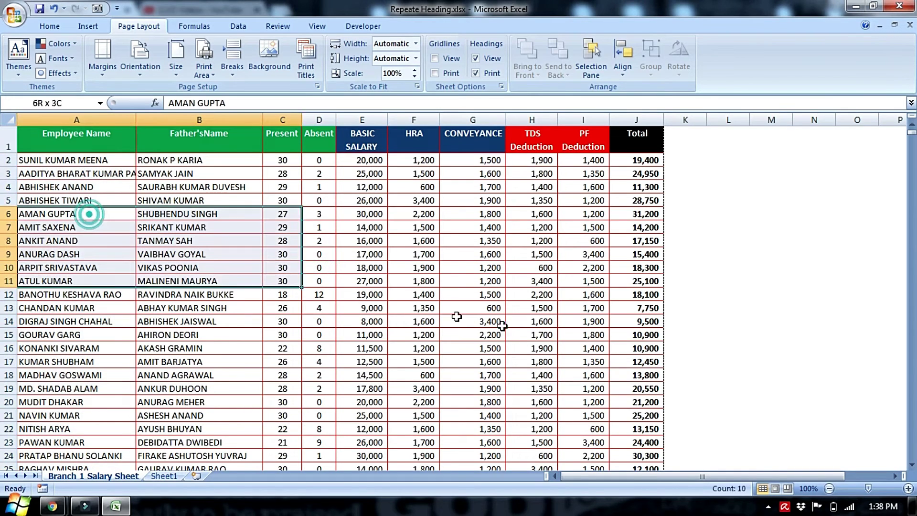
left_click(614, 398)
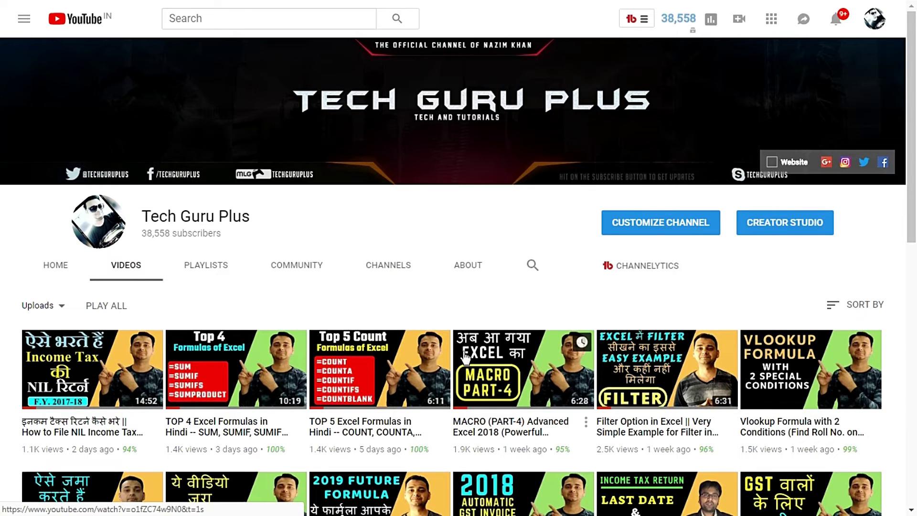
left_click_drag(911, 236, 907, 444)
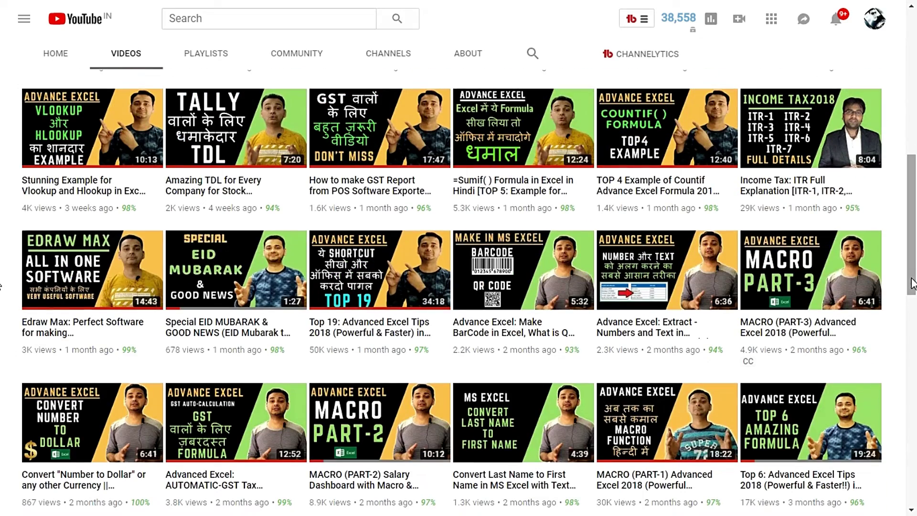
scroll(740, 328, "up", 7)
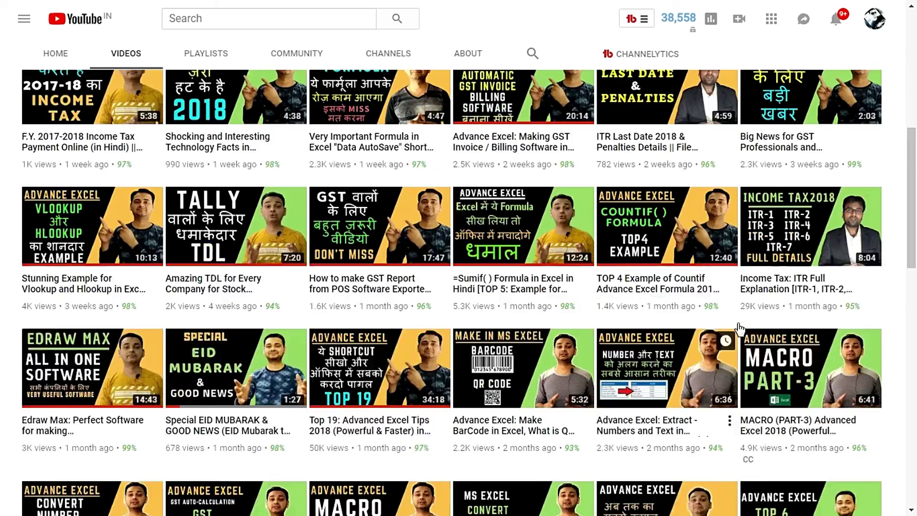
scroll(740, 329, "up", 5)
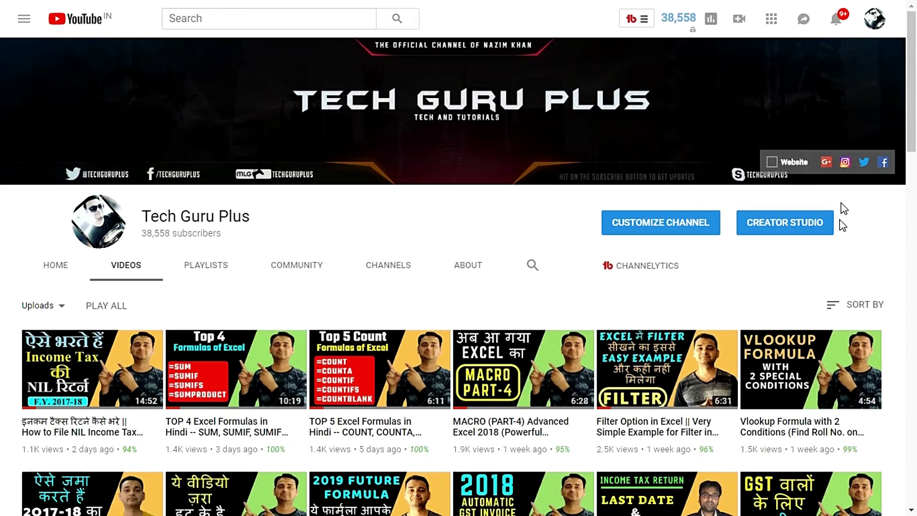